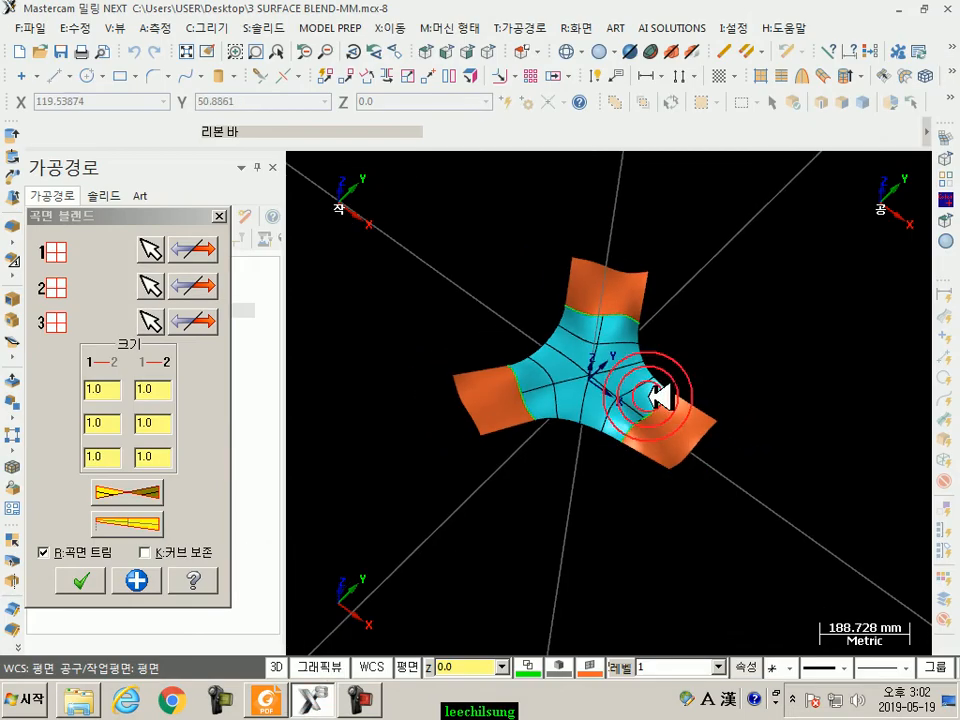
Leave the three-surface blend and delete all surfaces from the drawing, viewing the empty space in isometric
{"action": "left_click", "coordinate": [223, 214]}
{"action": "scroll", "coordinate": [657, 425], "scroll_direction": "down", "scroll_amount": 3}
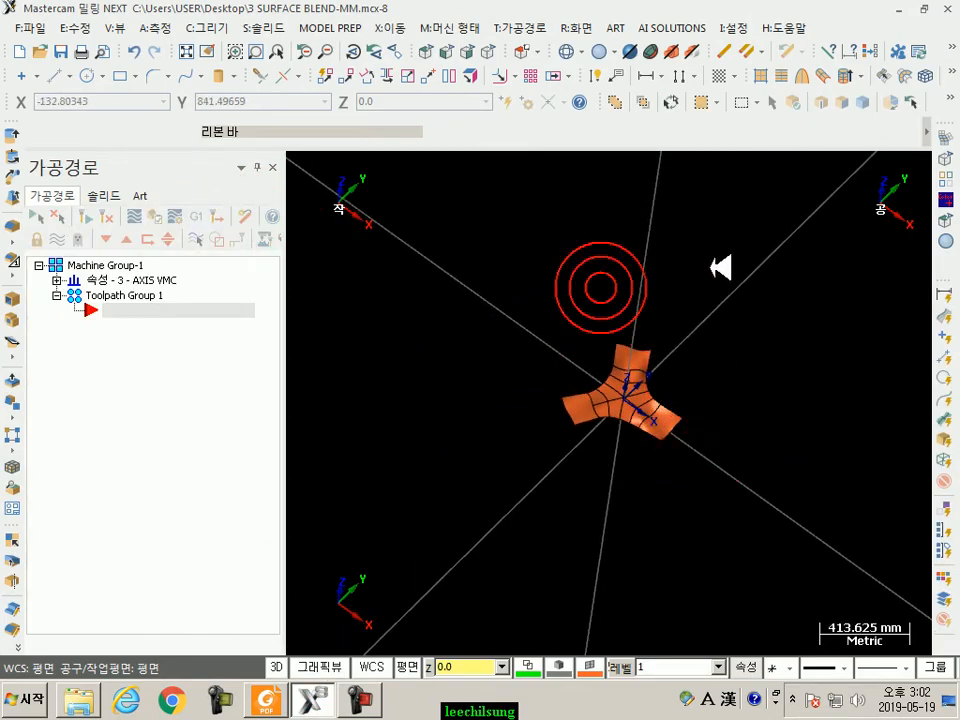
{"action": "left_click", "coordinate": [733, 372]}
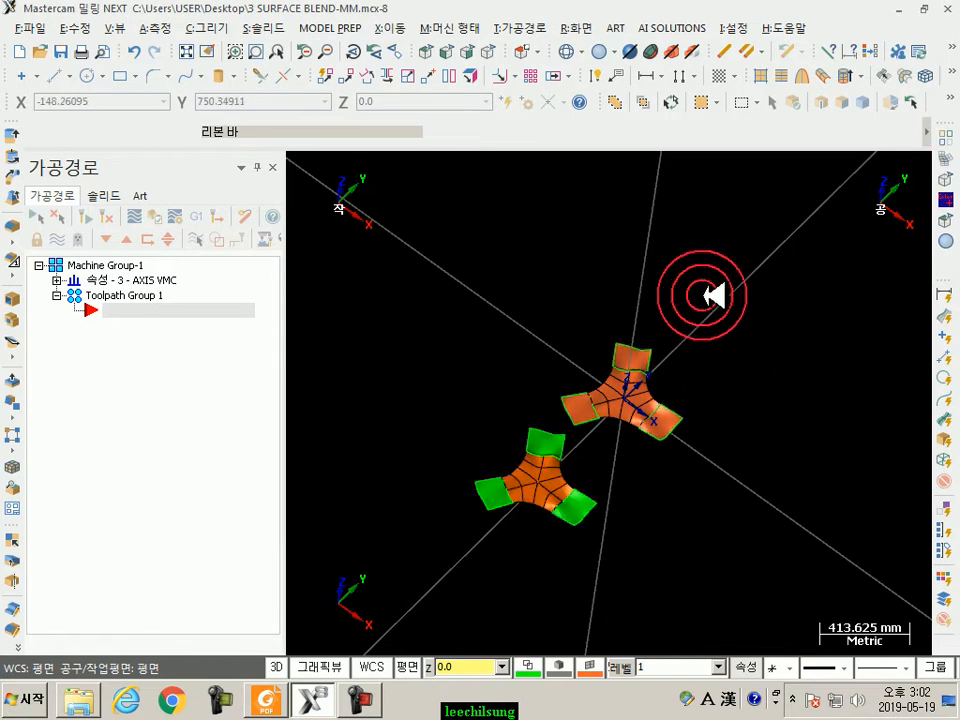
{"action": "left_click", "coordinate": [672, 100]}
{"action": "key", "text": "Delete"}
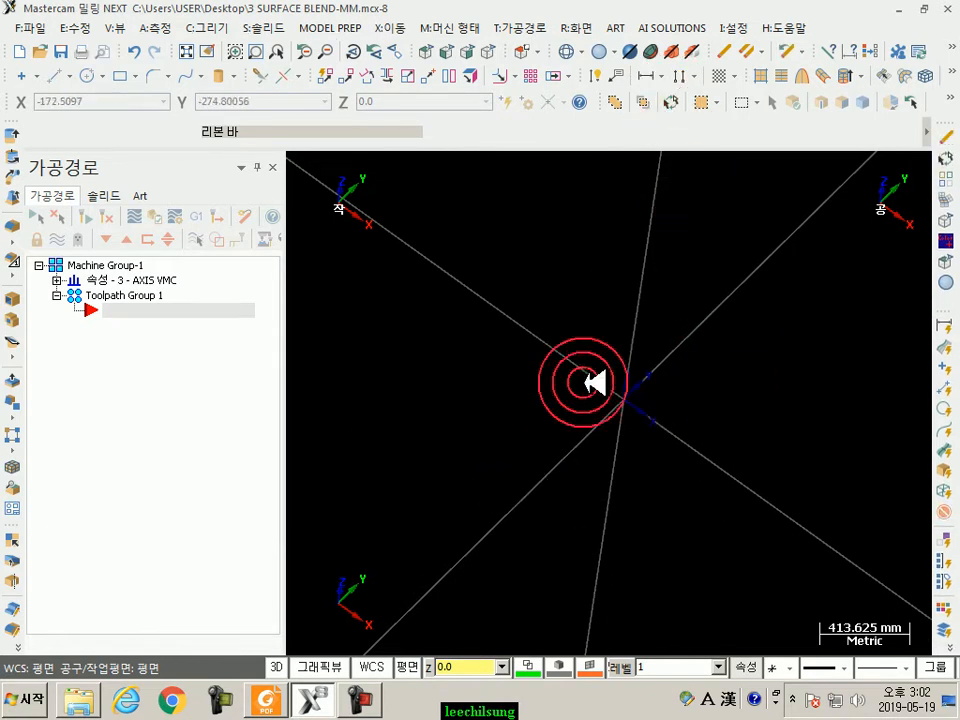
{"action": "scroll", "coordinate": [580, 425], "scroll_direction": "up", "scroll_amount": 3}
{"action": "left_click", "coordinate": [487, 51]}
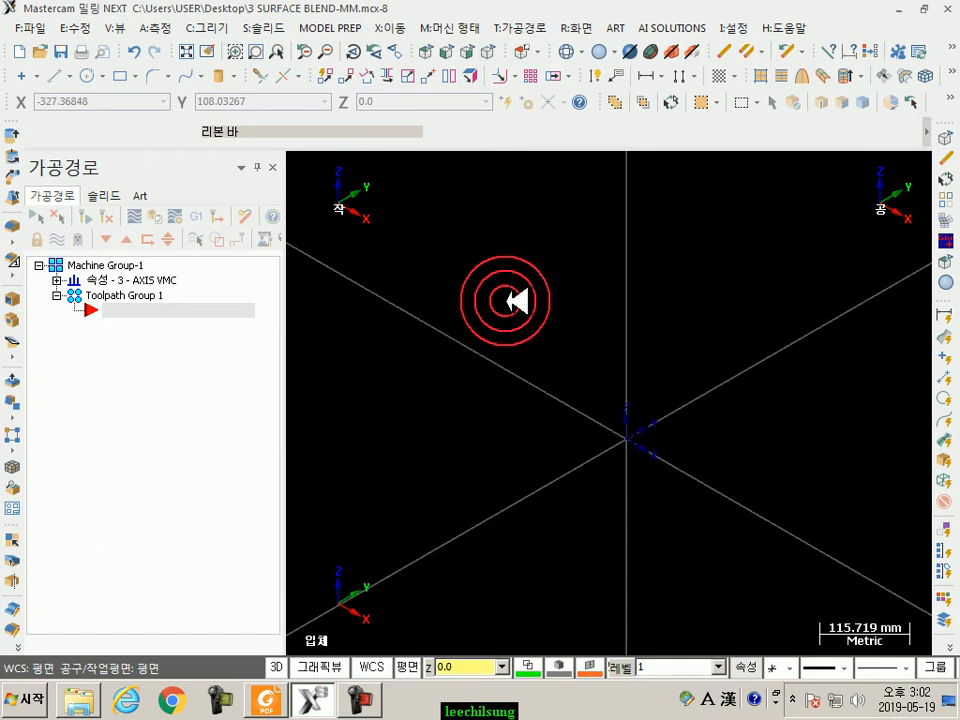
{"action": "scroll", "coordinate": [509, 307], "scroll_direction": "down", "scroll_amount": 5}
{"action": "scroll", "coordinate": [542, 408], "scroll_direction": "up", "scroll_amount": 2}
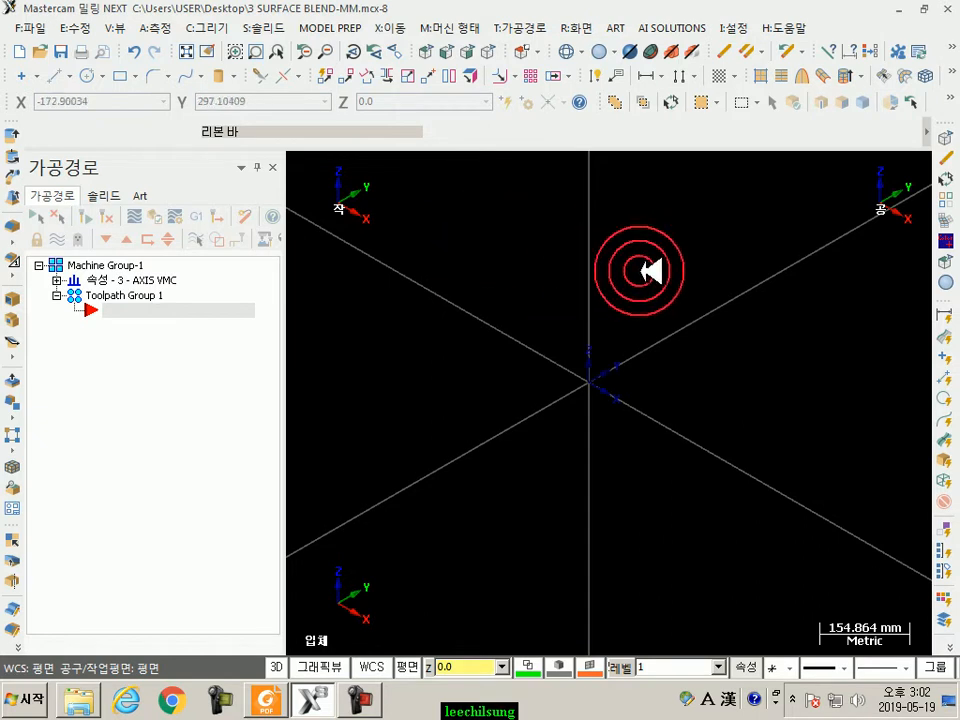
Run RAM Saver on the drawing, removing duplicate entities, and decline saving the file
{"action": "left_click", "coordinate": [730, 28]}
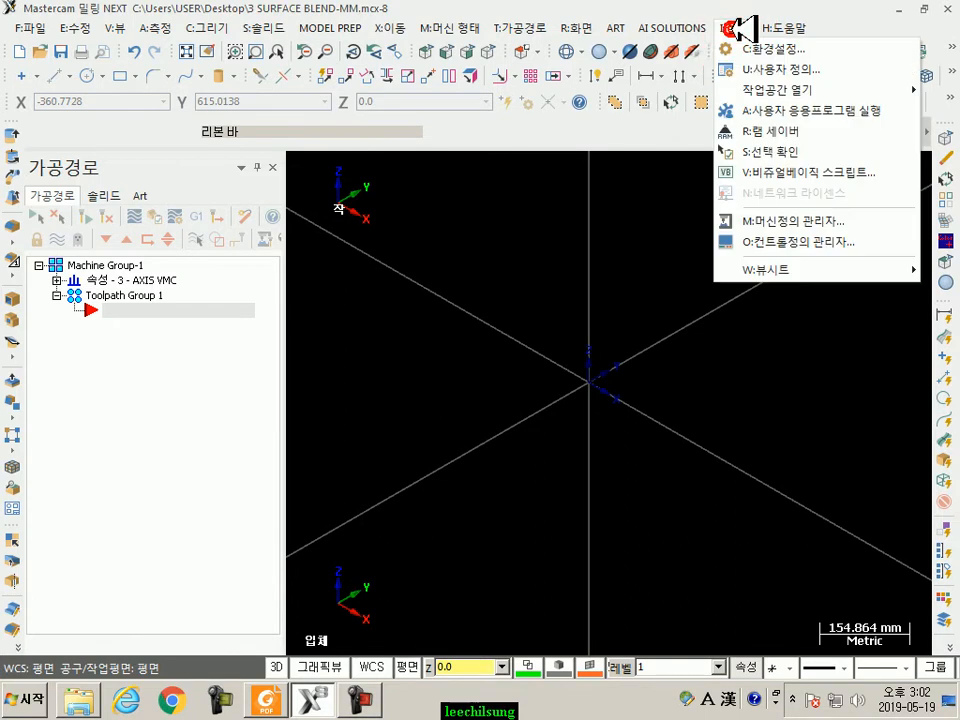
{"action": "left_click", "coordinate": [768, 132]}
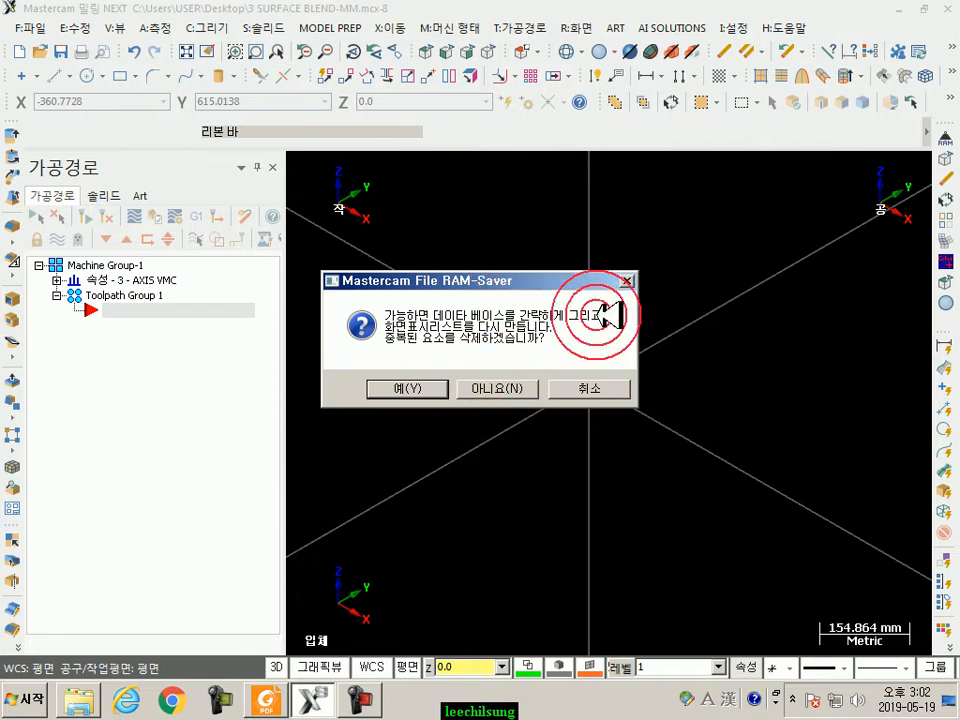
{"action": "left_click", "coordinate": [430, 389]}
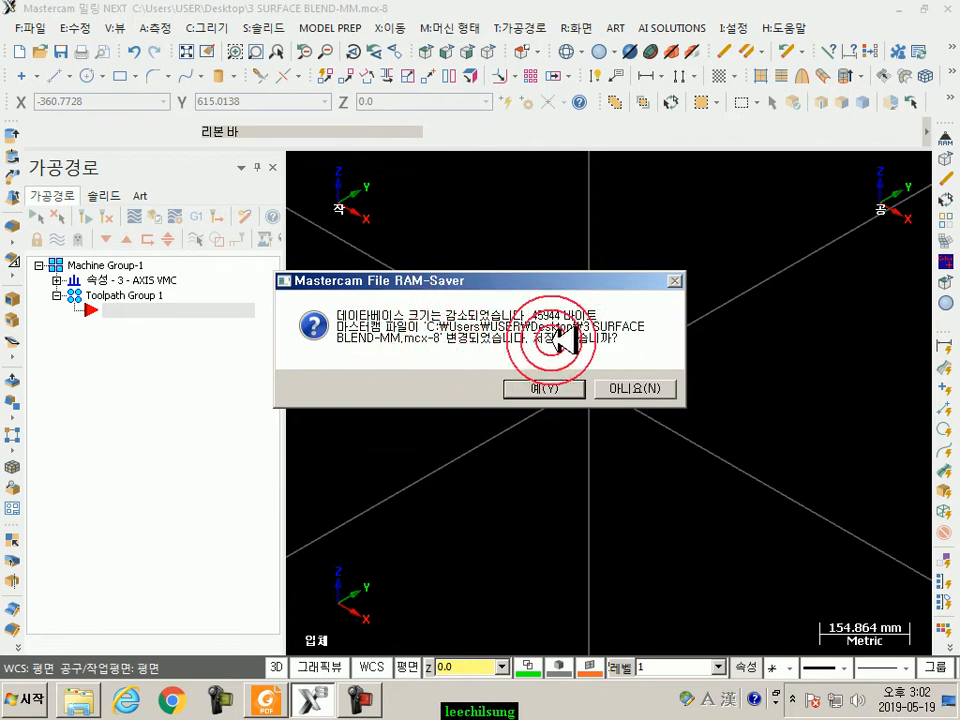
{"action": "left_click", "coordinate": [636, 389]}
{"action": "scroll", "coordinate": [510, 370], "scroll_direction": "down", "scroll_amount": 2}
{"action": "scroll", "coordinate": [545, 364], "scroll_direction": "up", "scroll_amount": 1}
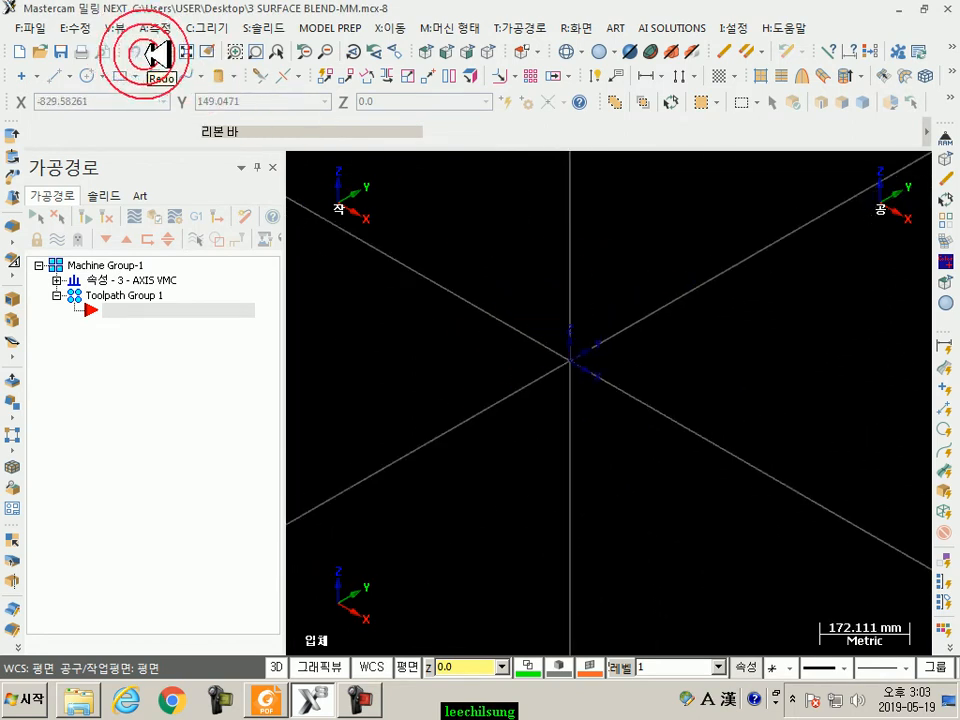
{"action": "scroll", "coordinate": [490, 356], "scroll_direction": "down", "scroll_amount": 1}
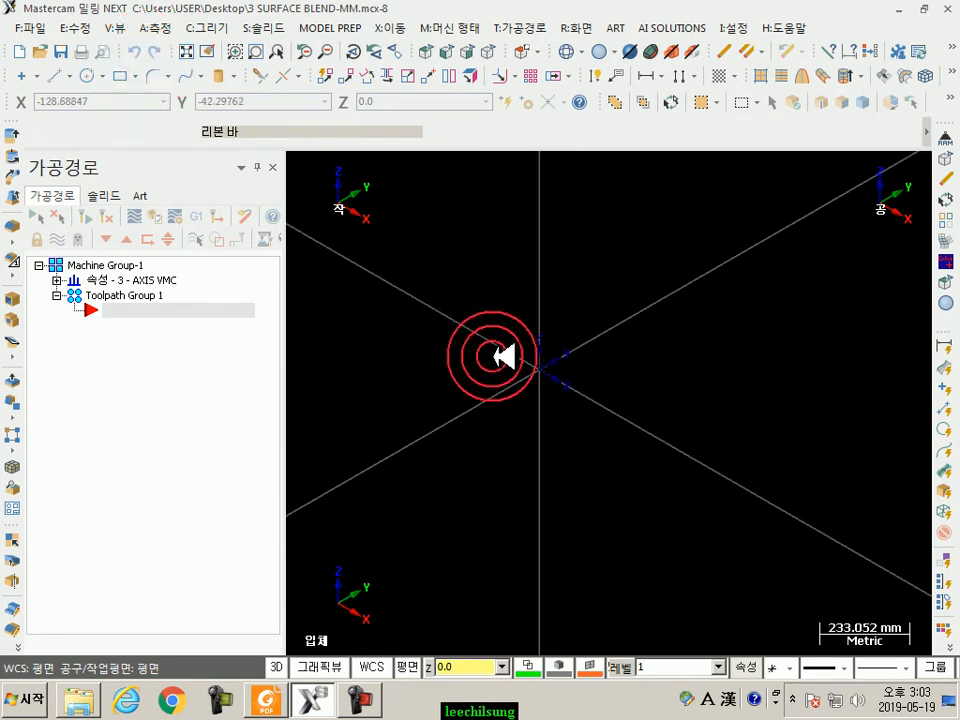
Create a solid block 100 mm long, 100 mm wide and 100 mm high with its base point at the origin
{"action": "left_click", "coordinate": [205, 28]}
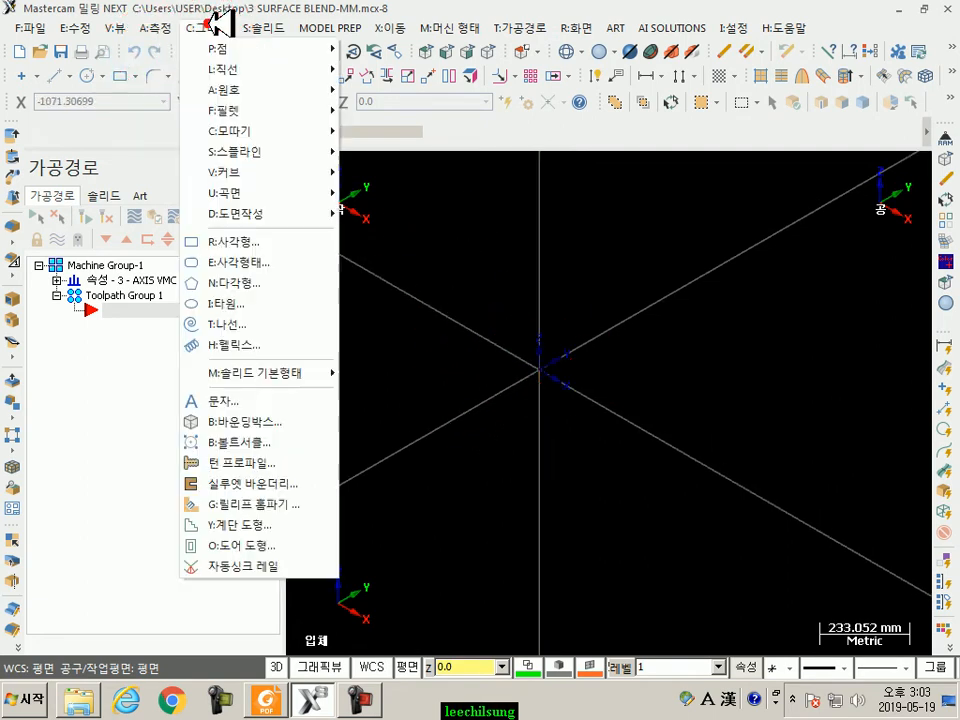
{"action": "left_click", "coordinate": [262, 372]}
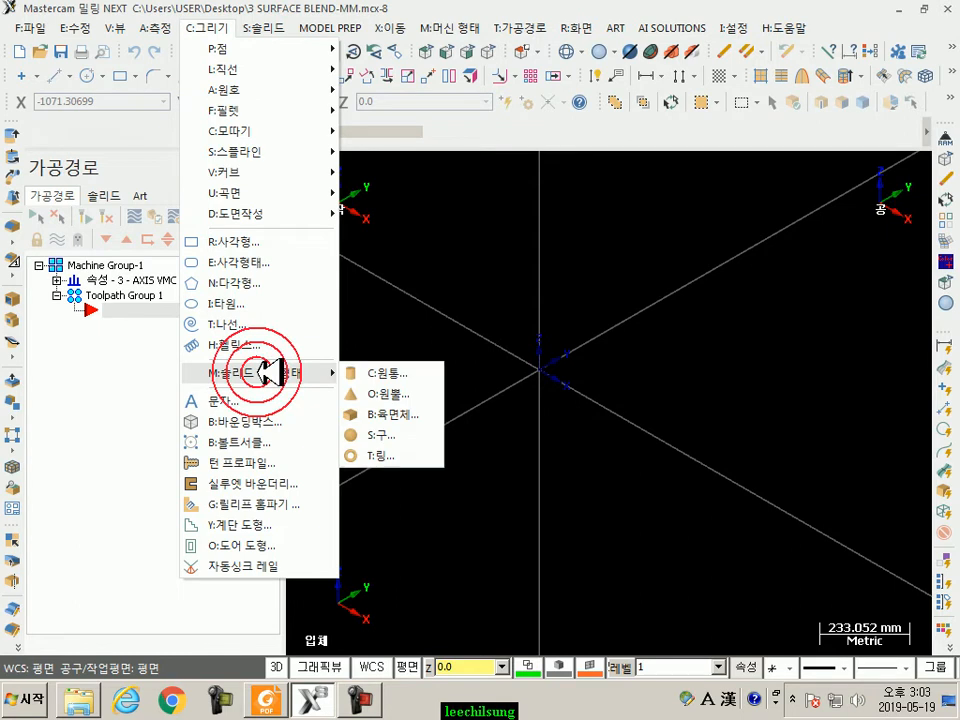
{"action": "left_click", "coordinate": [410, 414]}
{"action": "left_click", "coordinate": [140, 336]}
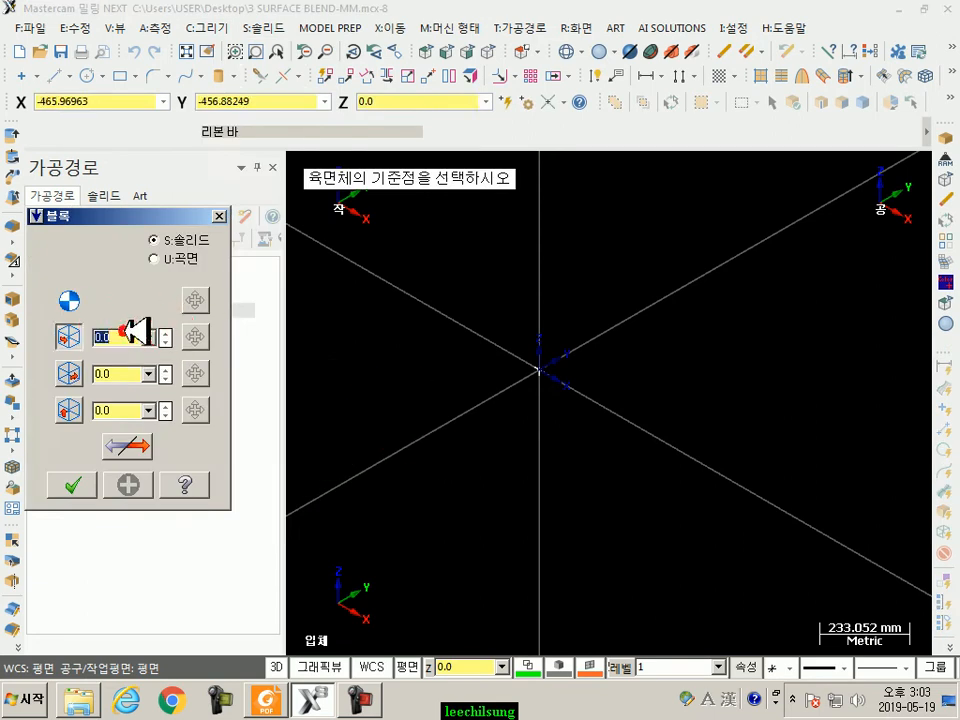
{"action": "type", "text": "100"}
{"action": "left_click", "coordinate": [140, 374]}
{"action": "type", "text": "100"}
{"action": "left_click", "coordinate": [136, 410]}
{"action": "type", "text": "100"}
{"action": "left_click", "coordinate": [130, 410]}
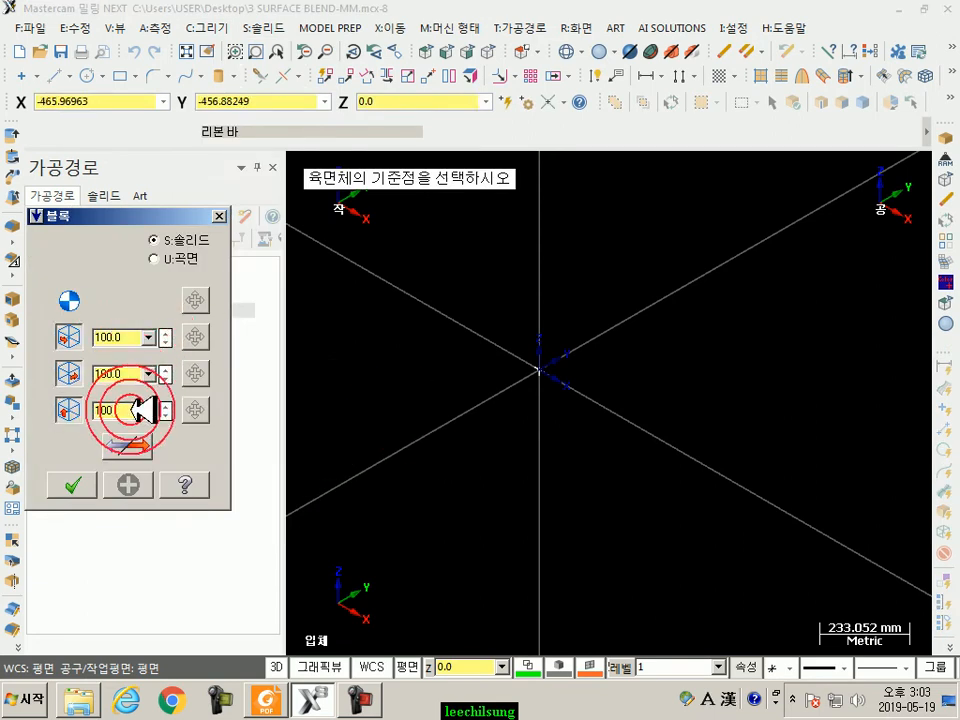
{"action": "left_click", "coordinate": [540, 372]}
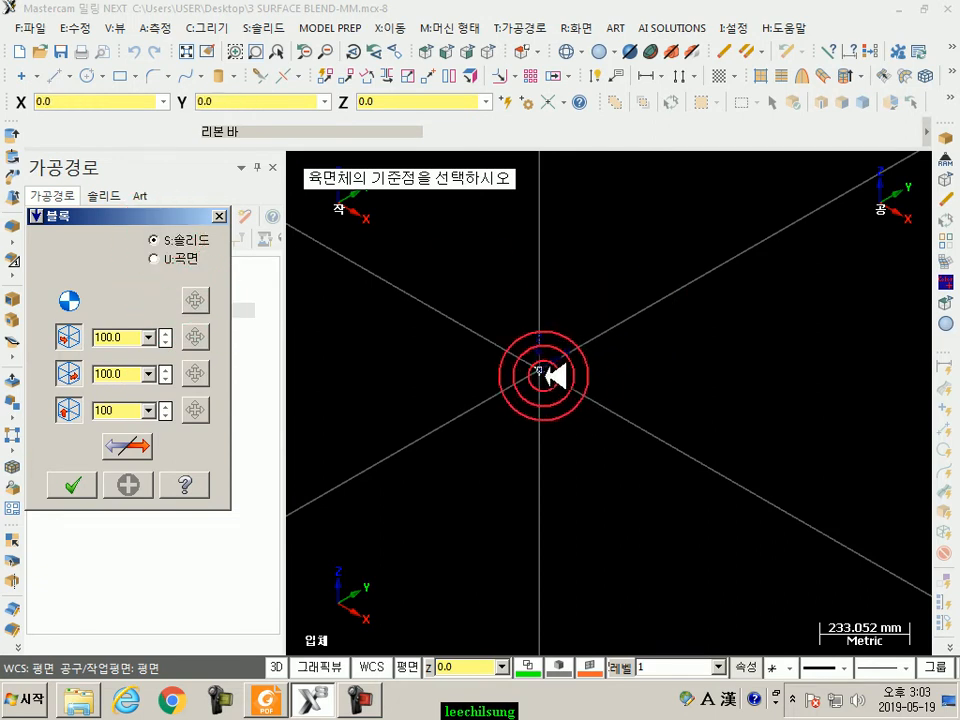
{"action": "scroll", "coordinate": [575, 420], "scroll_direction": "up", "scroll_amount": 4}
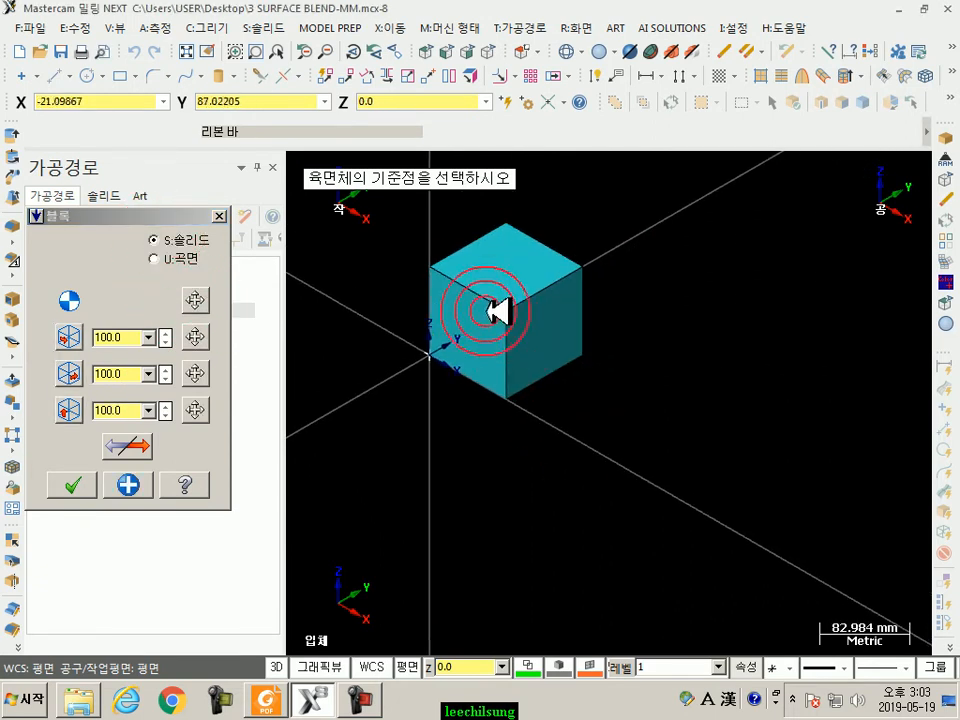
{"action": "left_click", "coordinate": [130, 487]}
Place a surface-type block of about 91 × 123 × 104 mm near the X axis, about 238 mm from the origin
{"action": "left_click", "coordinate": [150, 445]}
{"action": "left_click", "coordinate": [157, 258]}
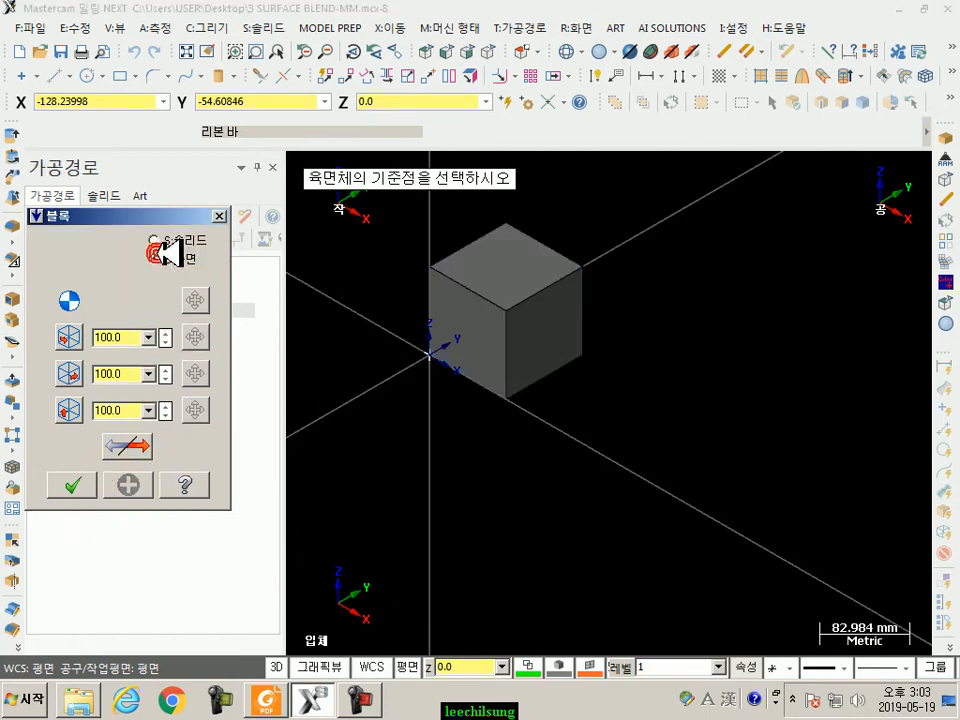
{"action": "left_click", "coordinate": [606, 461]}
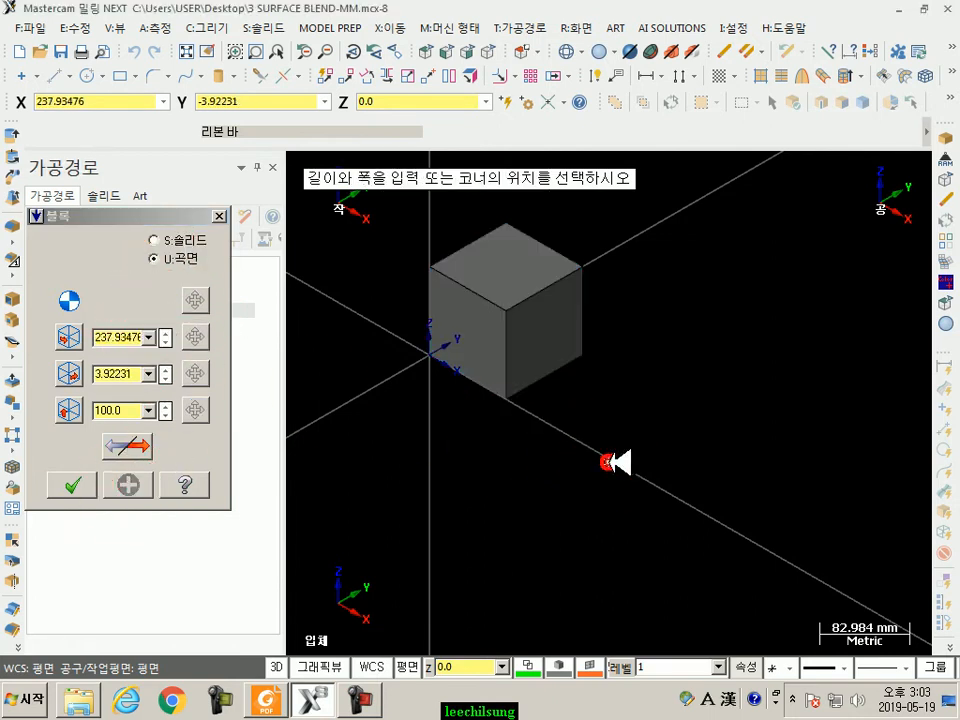
{"action": "left_click", "coordinate": [772, 446]}
{"action": "left_click", "coordinate": [754, 381]}
{"action": "left_click", "coordinate": [172, 399]}
Set the surface block's length, width and height to 100 mm each and finish the block
{"action": "left_click", "coordinate": [118, 328]}
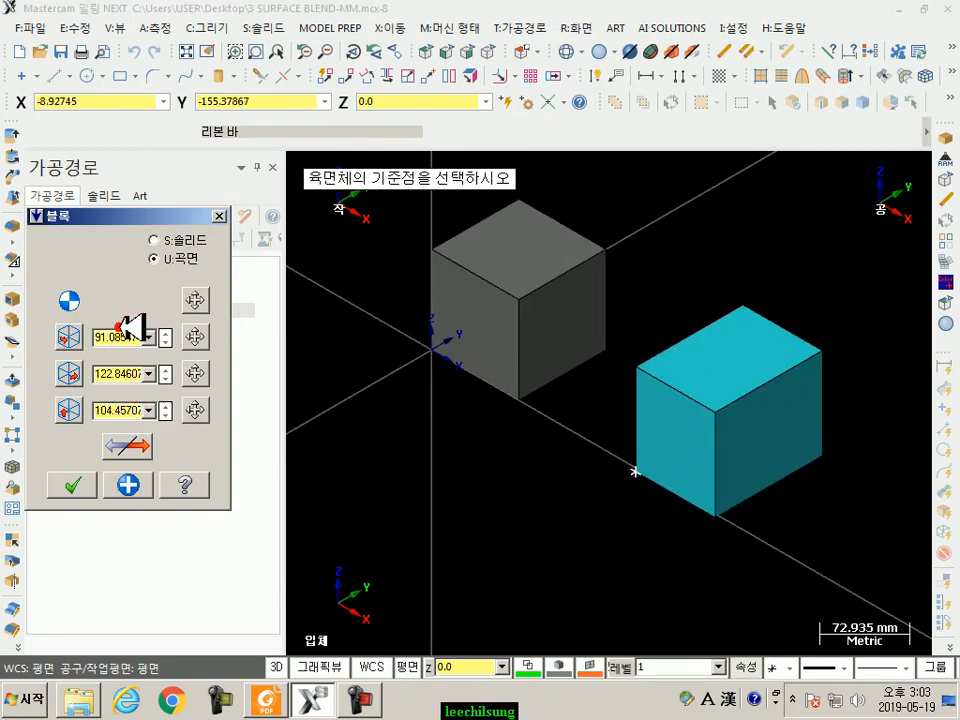
{"action": "double_click", "coordinate": [118, 333]}
{"action": "type", "text": "100"}
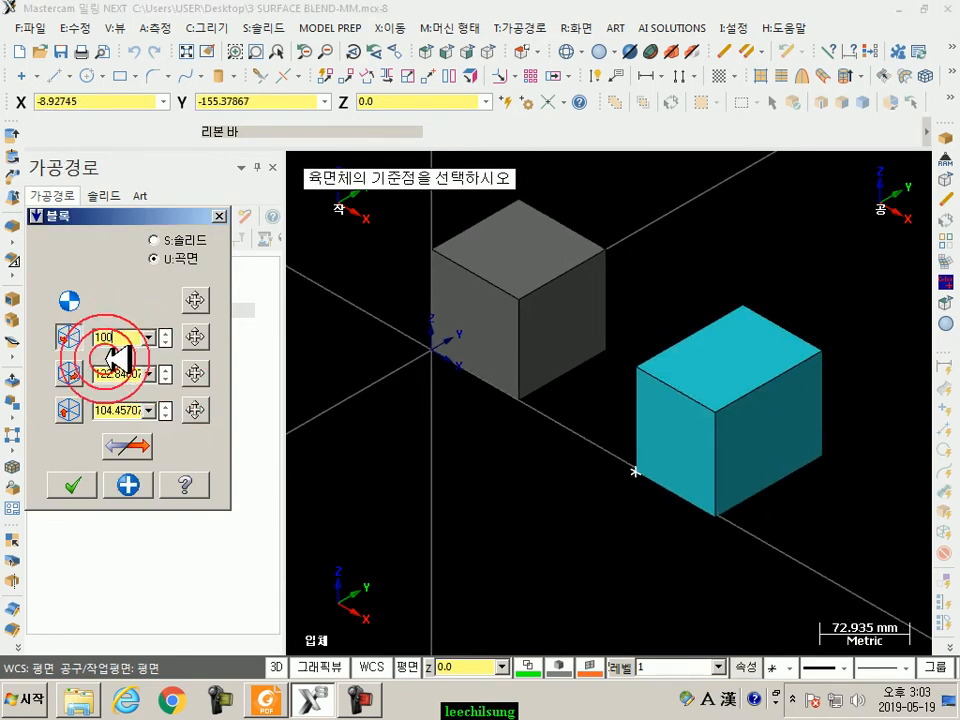
{"action": "double_click", "coordinate": [118, 373]}
{"action": "type", "text": "100"}
{"action": "double_click", "coordinate": [118, 410]}
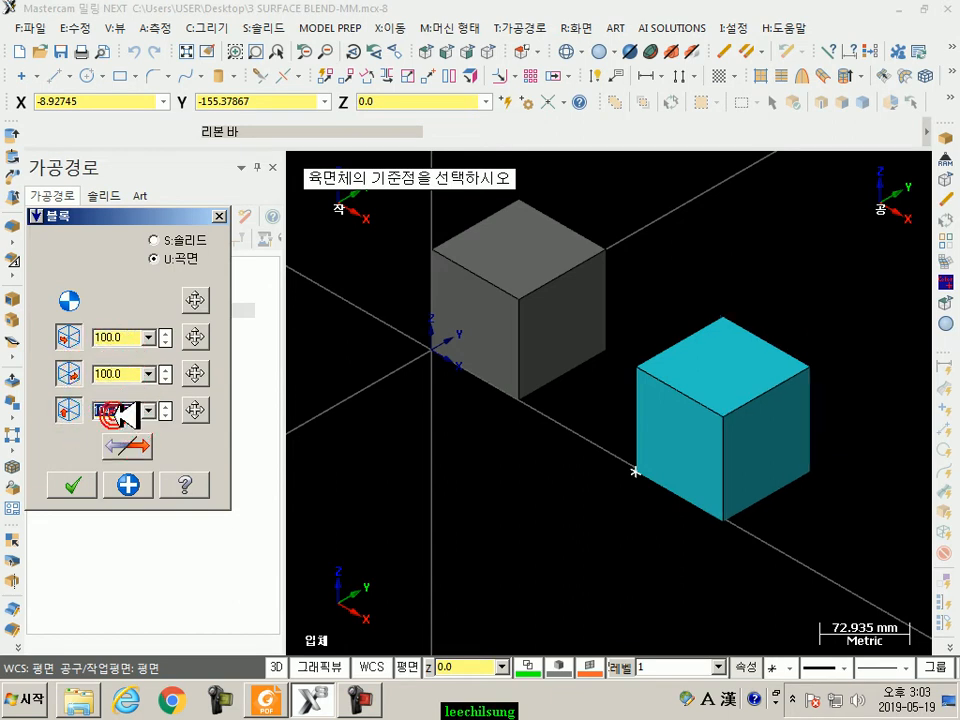
{"action": "type", "text": "100"}
{"action": "left_click", "coordinate": [70, 485]}
Compare the solid block and the surface block in wireframe and shaded display
{"action": "scroll", "coordinate": [681, 476], "scroll_direction": "down", "scroll_amount": 2}
{"action": "scroll", "coordinate": [770, 413], "scroll_direction": "up", "scroll_amount": 1}
{"action": "scroll", "coordinate": [846, 386], "scroll_direction": "up", "scroll_amount": 1}
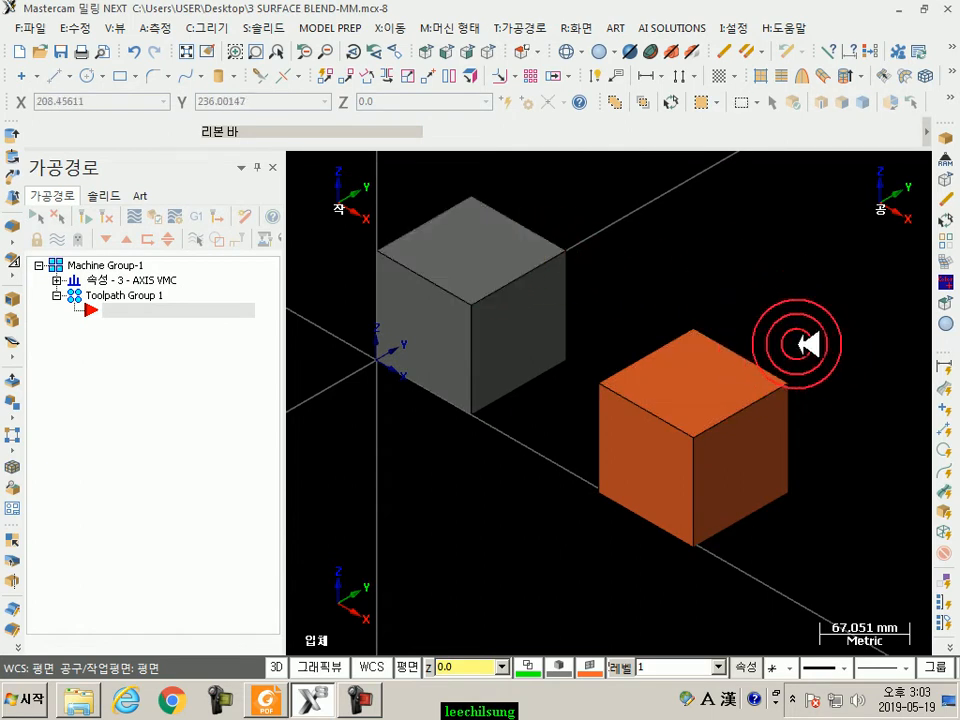
{"action": "scroll", "coordinate": [786, 317], "scroll_direction": "up", "scroll_amount": 1}
{"action": "scroll", "coordinate": [828, 316], "scroll_direction": "down", "scroll_amount": 1}
{"action": "scroll", "coordinate": [828, 316], "scroll_direction": "down", "scroll_amount": 1}
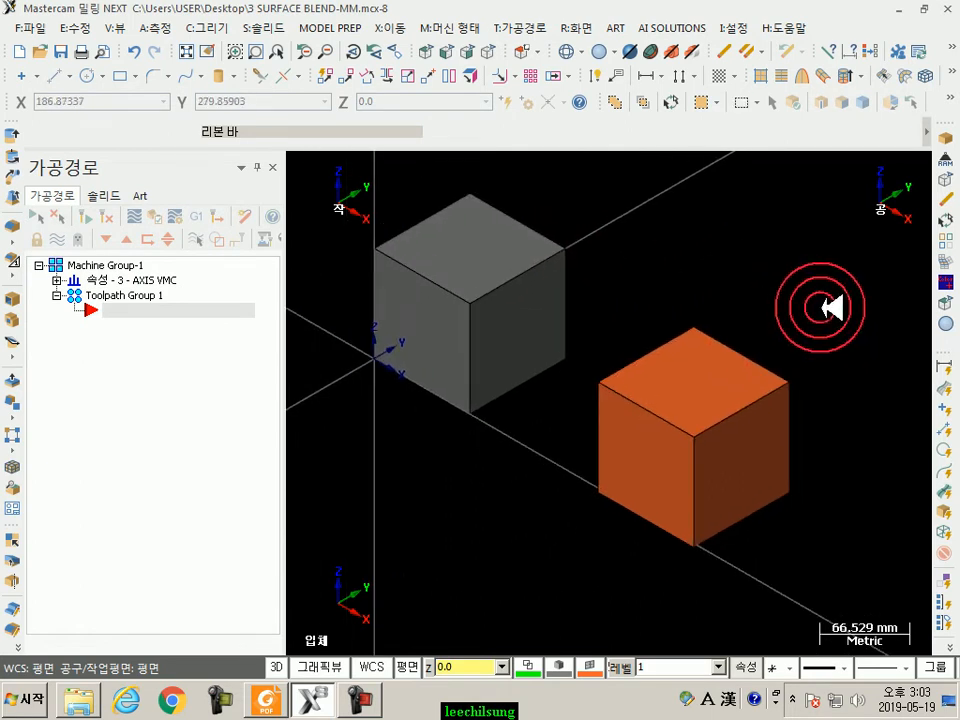
{"action": "left_click", "coordinate": [568, 50]}
{"action": "left_click", "coordinate": [785, 229]}
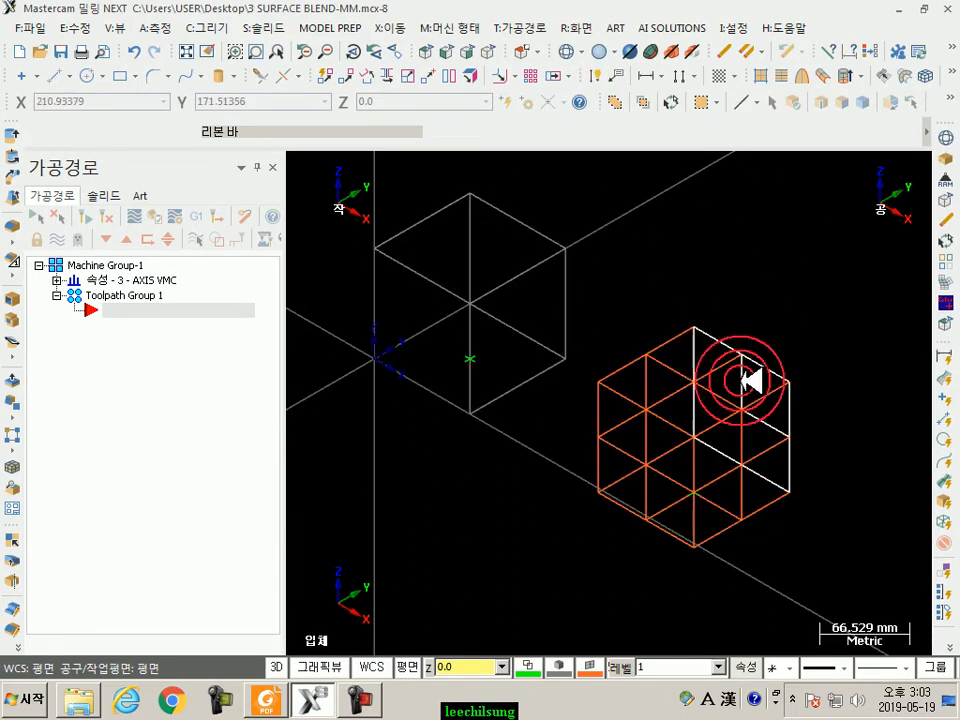
{"action": "left_click", "coordinate": [608, 50]}
{"action": "scroll", "coordinate": [752, 276], "scroll_direction": "down", "scroll_amount": 1}
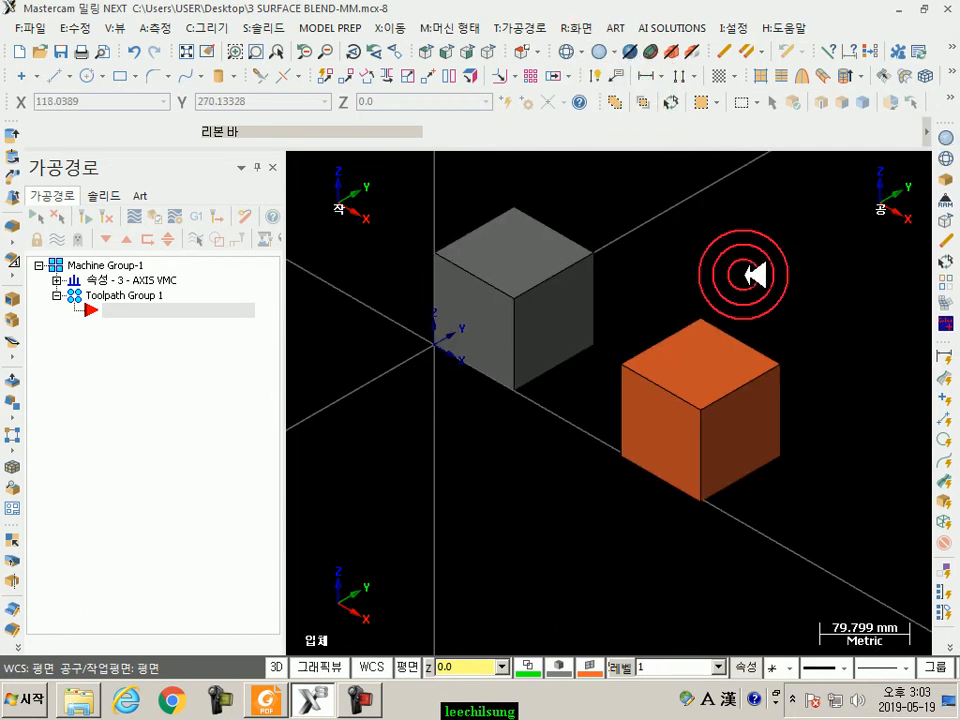
{"action": "scroll", "coordinate": [752, 274], "scroll_direction": "up", "scroll_amount": 1}
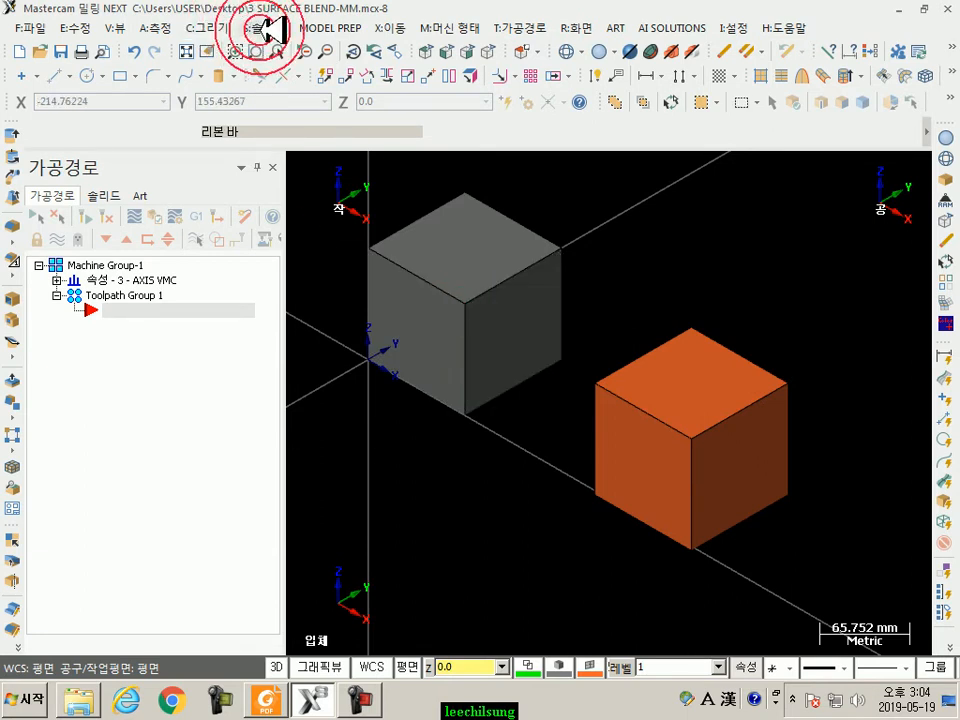
{"action": "scroll", "coordinate": [688, 264], "scroll_direction": "up", "scroll_amount": 1}
{"action": "scroll", "coordinate": [690, 262], "scroll_direction": "down", "scroll_amount": 1}
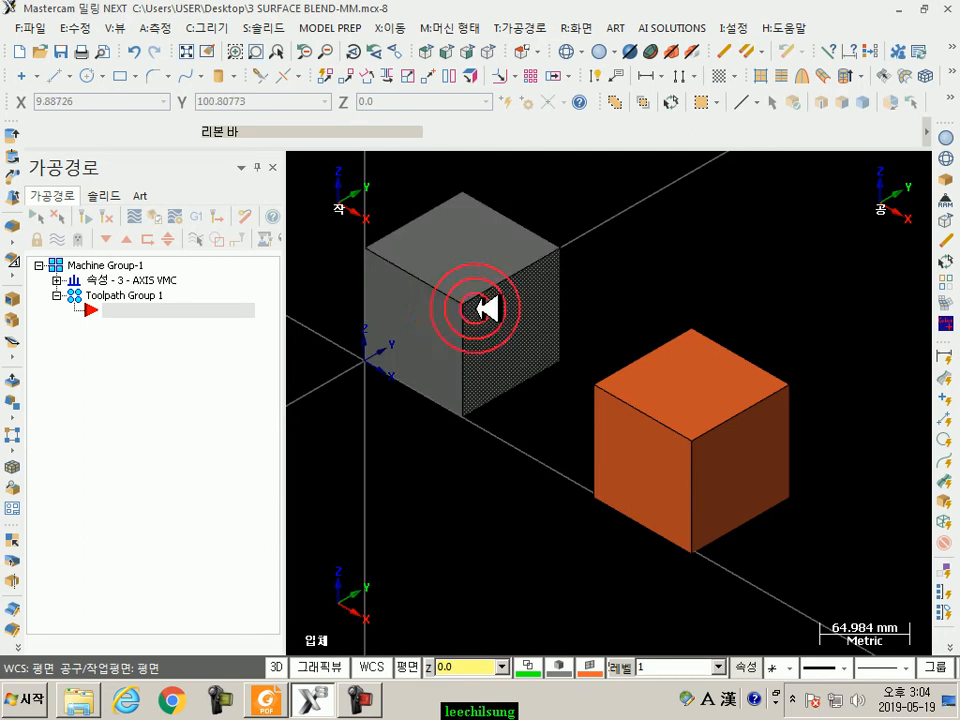
Start a constant-radius fillet on the solid cube's three edges that meet at the upper front corner
{"action": "left_click", "coordinate": [262, 28]}
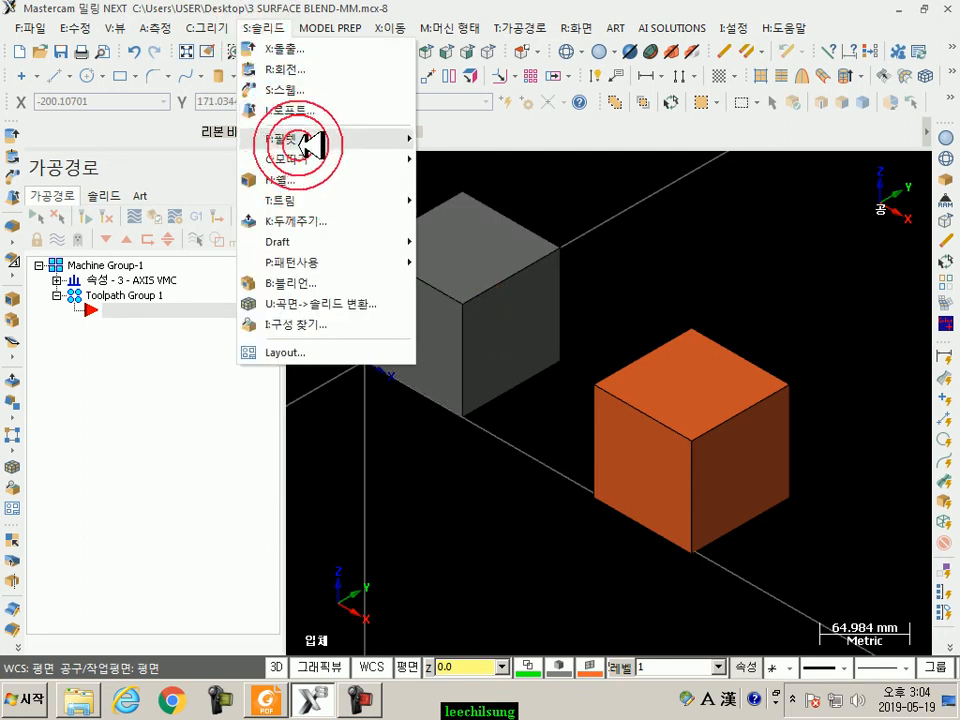
{"action": "mouse_move", "coordinate": [300, 140]}
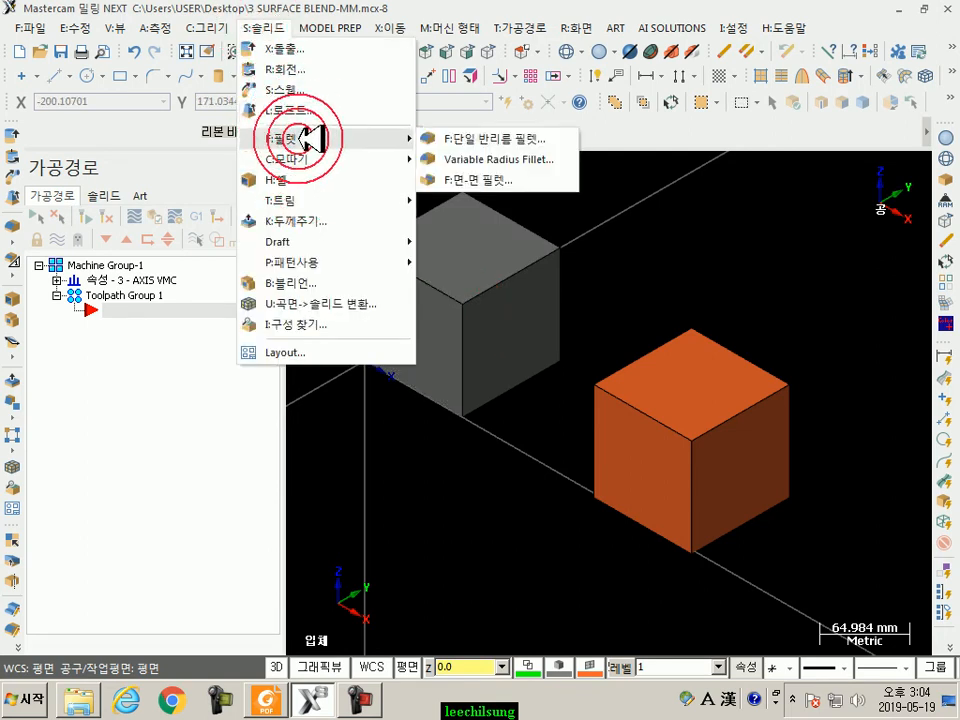
{"action": "left_click", "coordinate": [487, 138]}
{"action": "left_click", "coordinate": [92, 313]}
{"action": "mouse_move", "coordinate": [78, 294]}
{"action": "left_mouse_down"}
{"action": "mouse_move", "coordinate": [65, 283]}
{"action": "mouse_move", "coordinate": [97, 253]}
{"action": "mouse_move", "coordinate": [108, 285]}
{"action": "mouse_move", "coordinate": [95, 290]}
{"action": "mouse_move", "coordinate": [51, 225]}
{"action": "mouse_move", "coordinate": [64, 216]}
{"action": "mouse_move", "coordinate": [133, 218]}
{"action": "left_mouse_up"}
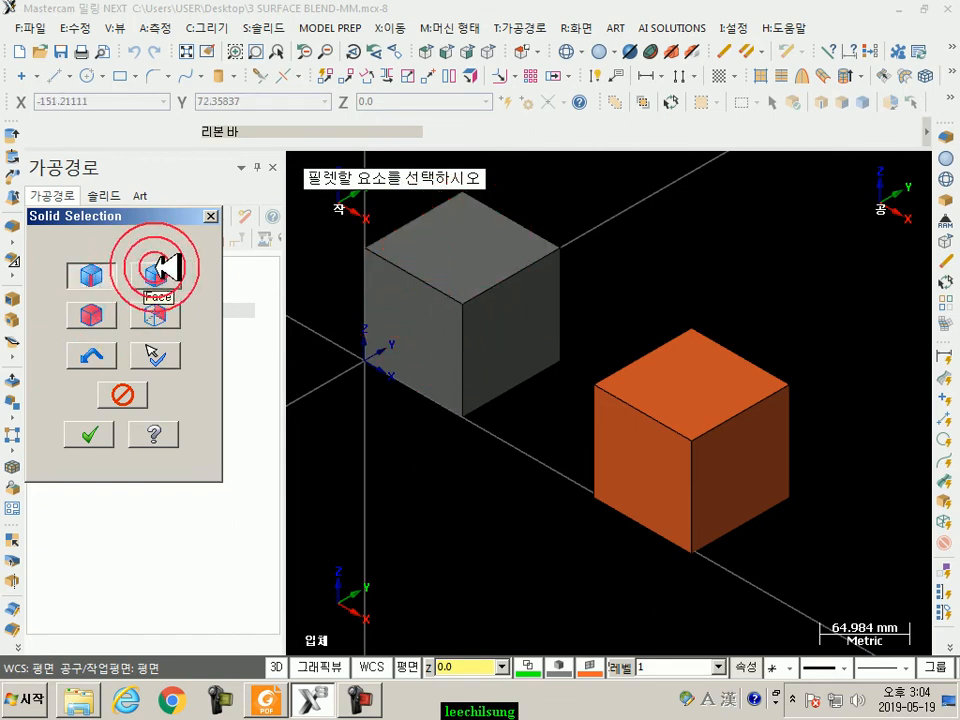
{"action": "left_click", "coordinate": [91, 277]}
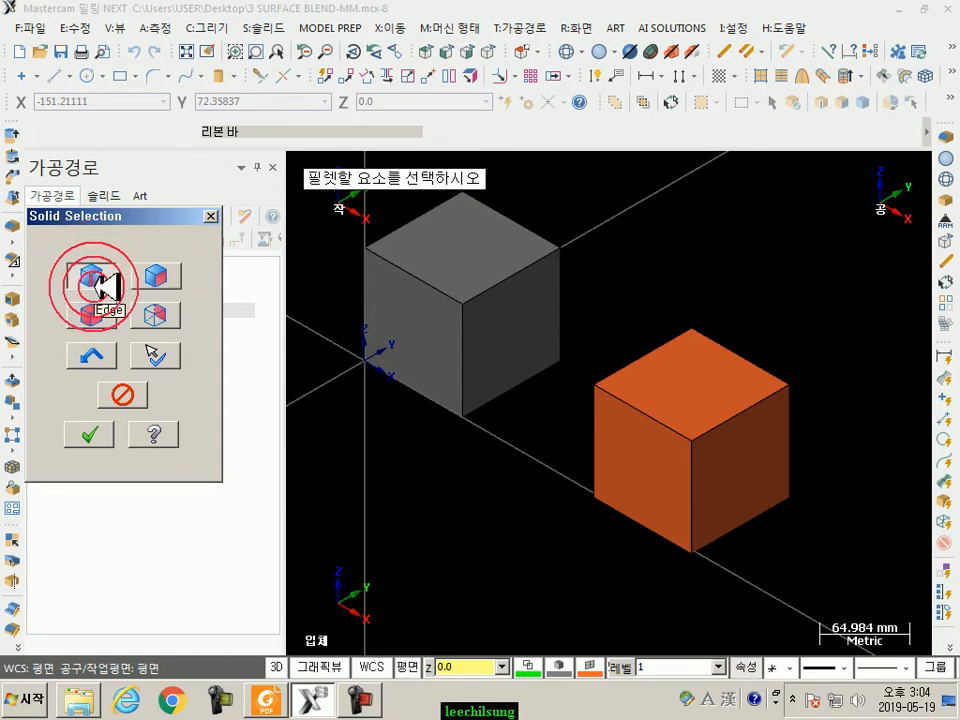
{"action": "left_click", "coordinate": [396, 271]}
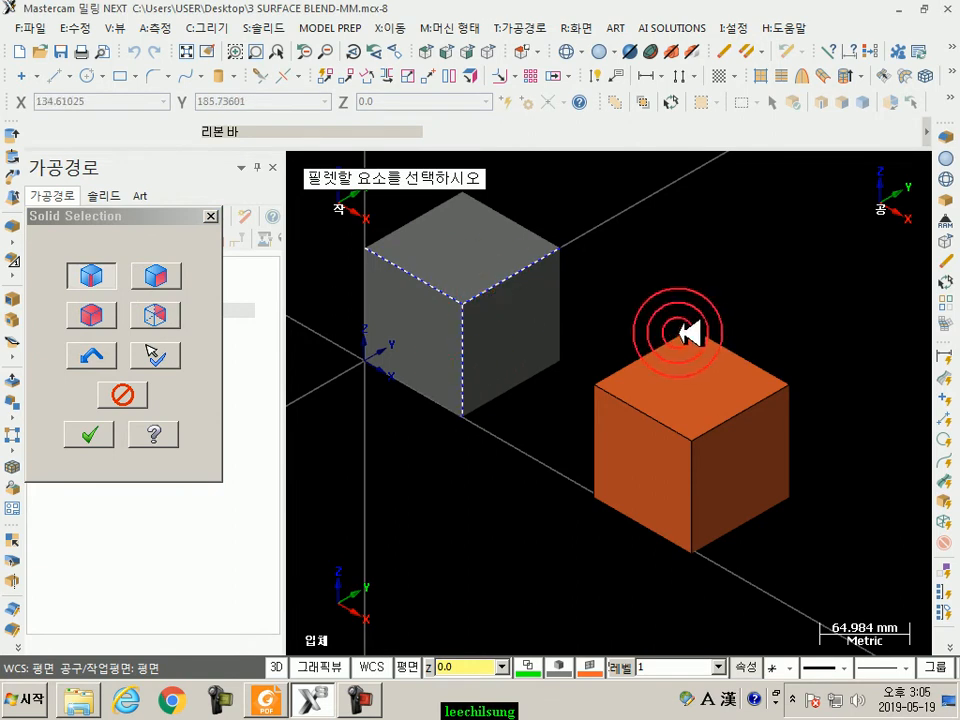
{"action": "left_click", "coordinate": [100, 431]}
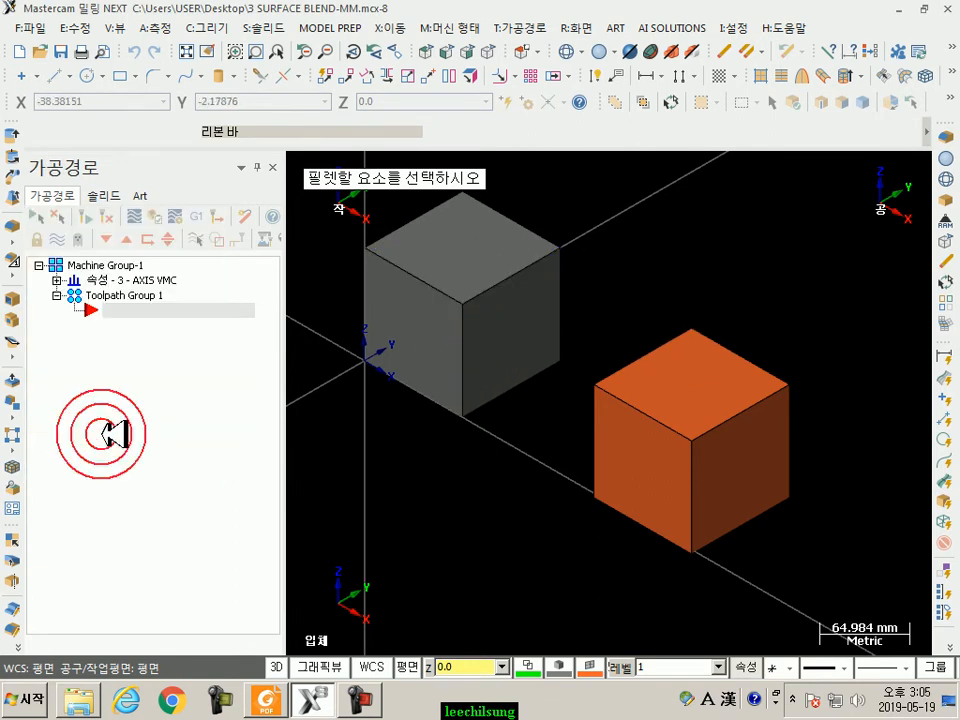
{"action": "left_click", "coordinate": [220, 372]}
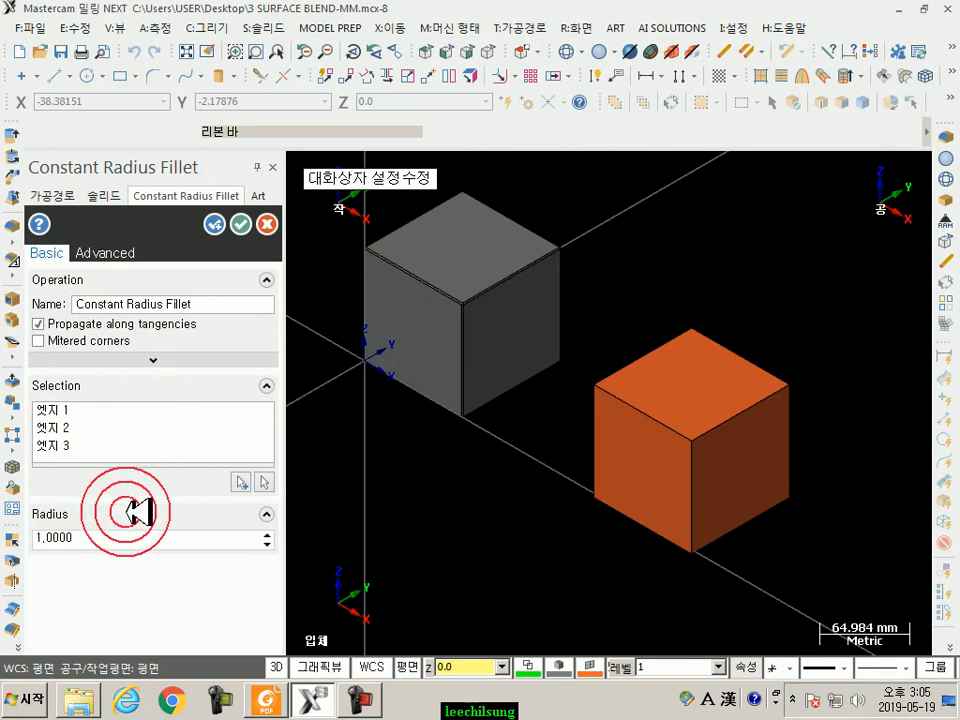
Set the fillet radius of the solid cube's three edges to 10 mm
{"action": "left_click", "coordinate": [110, 538]}
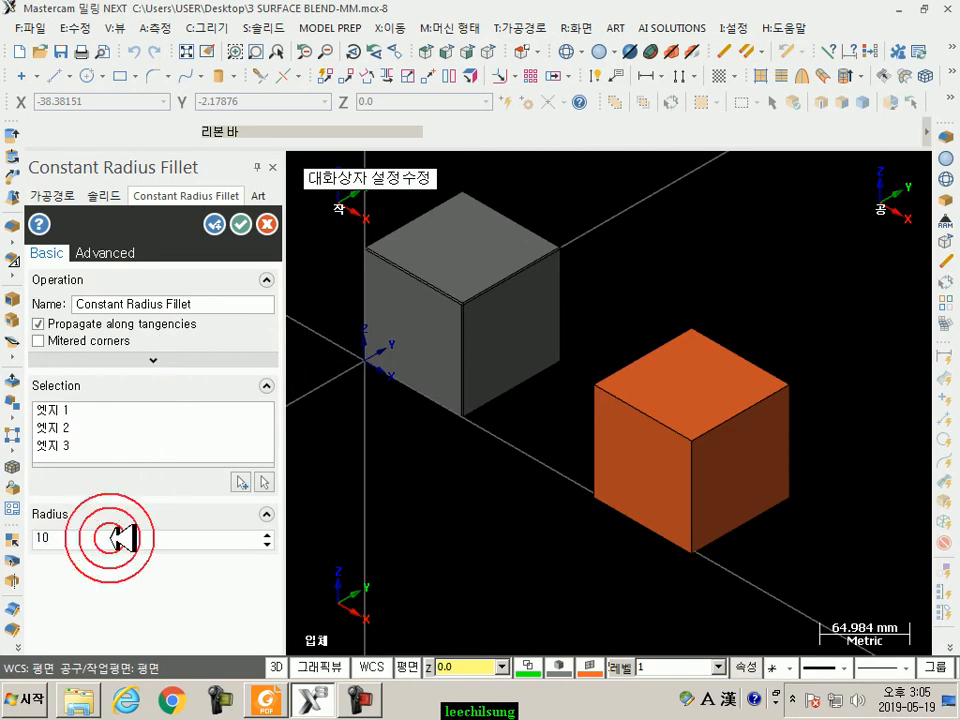
{"action": "key", "text": "Return"}
{"action": "scroll", "coordinate": [440, 298], "scroll_direction": "up", "scroll_amount": 1}
{"action": "scroll", "coordinate": [440, 298], "scroll_direction": "up", "scroll_amount": 5}
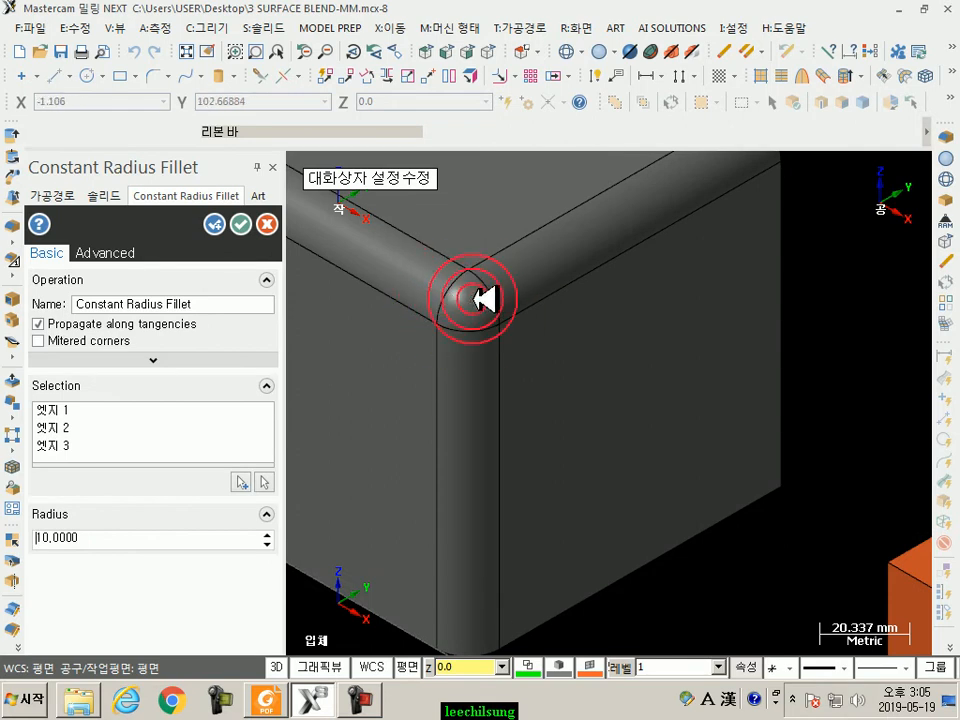
Enable mitered corners for the solid cube's fillet and finish it
{"action": "left_click", "coordinate": [41, 341]}
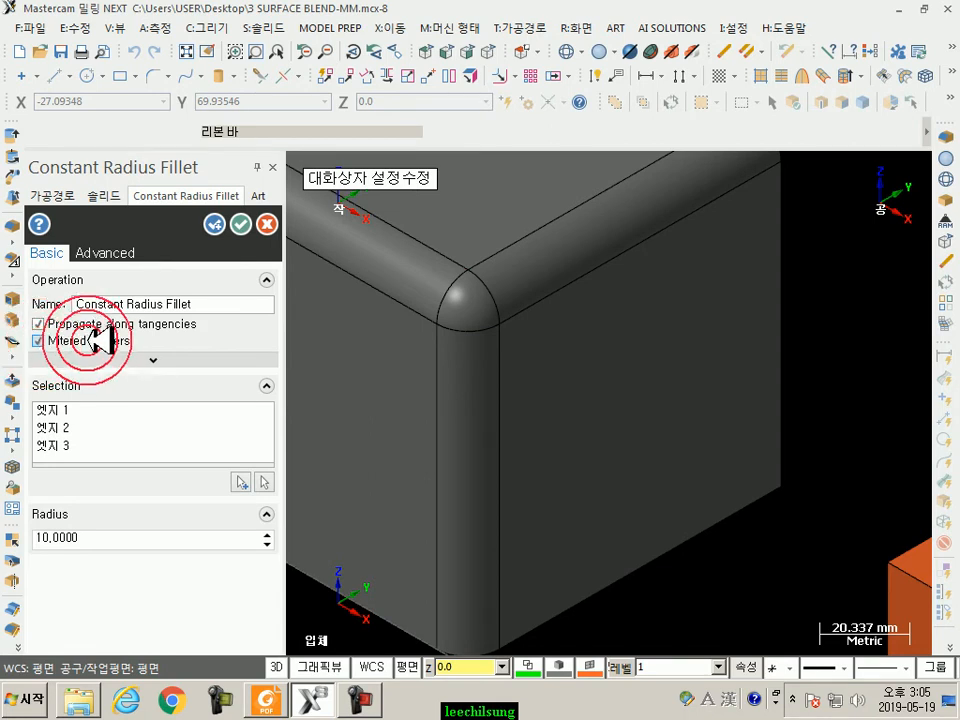
{"action": "left_click", "coordinate": [106, 253]}
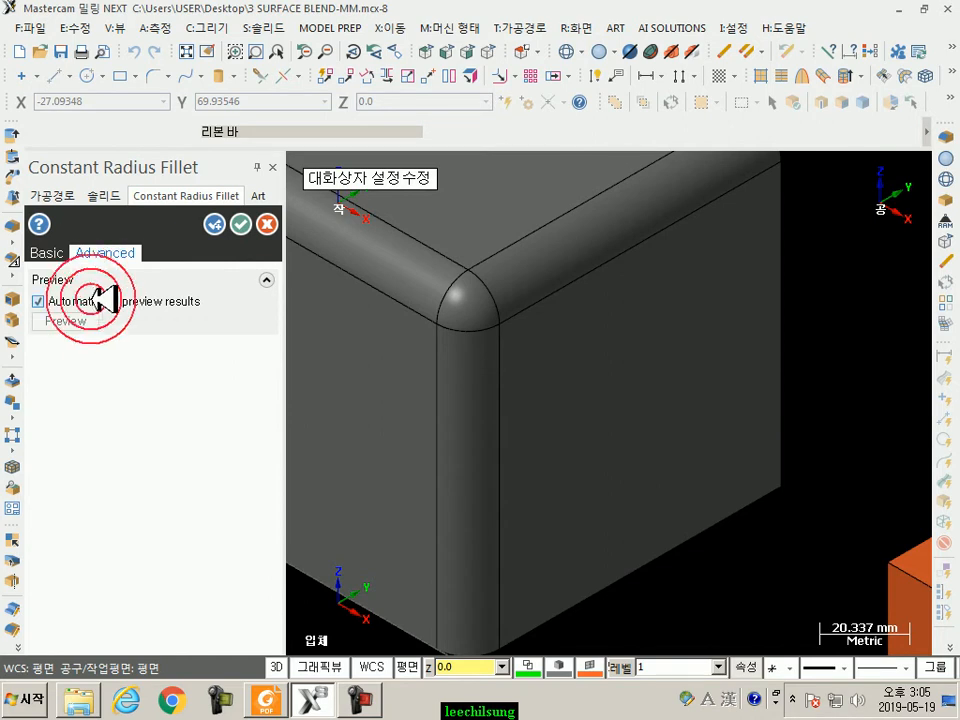
{"action": "left_click", "coordinate": [48, 252]}
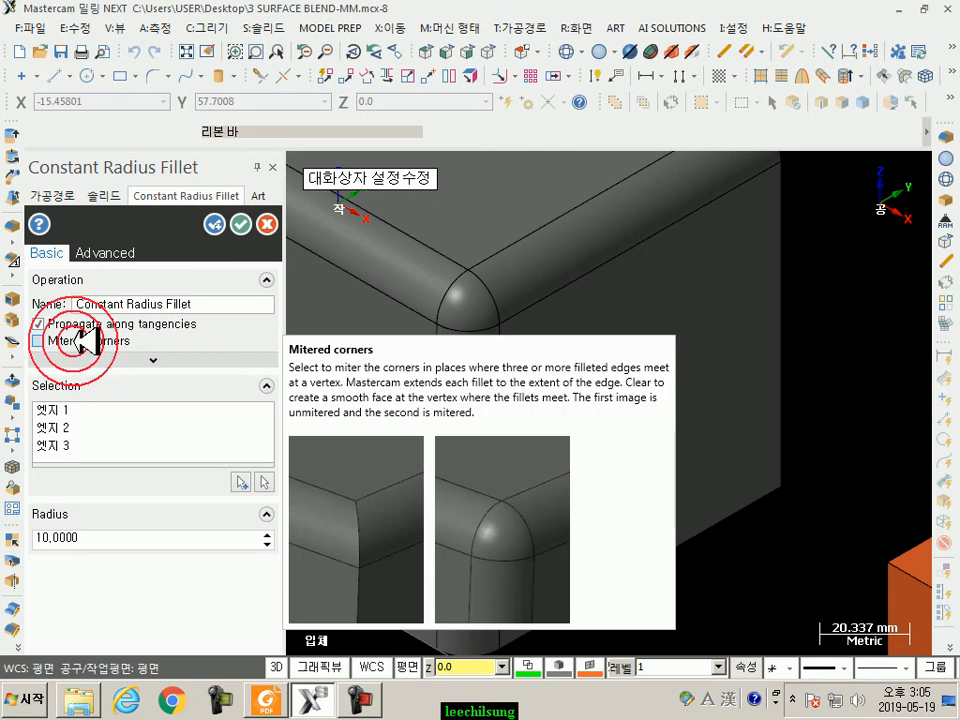
{"action": "left_click", "coordinate": [38, 341]}
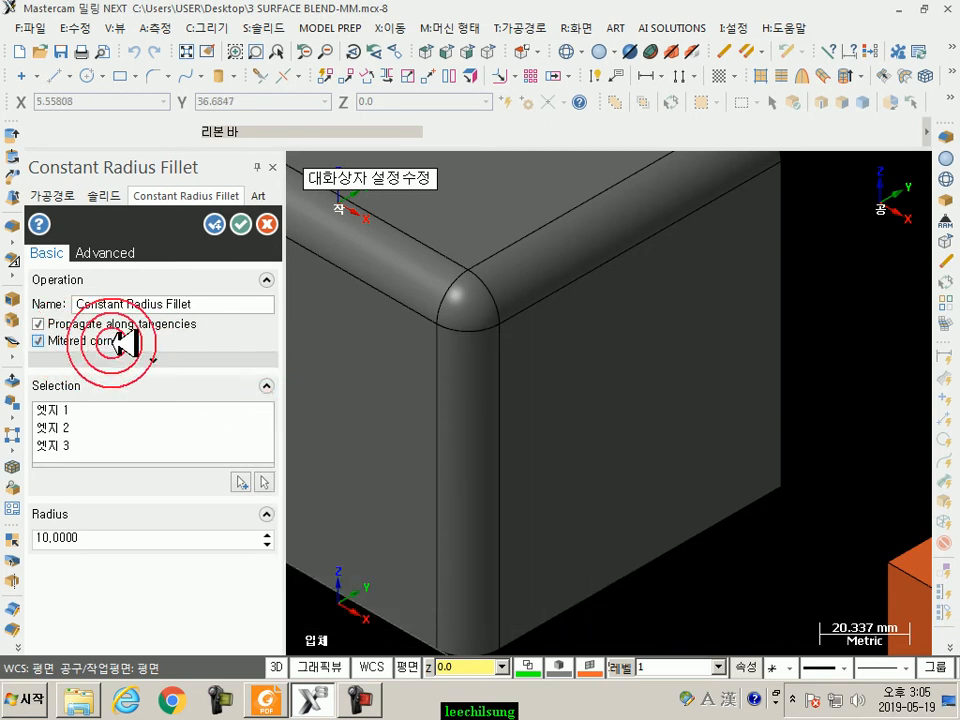
{"action": "mouse_move", "coordinate": [125, 343]}
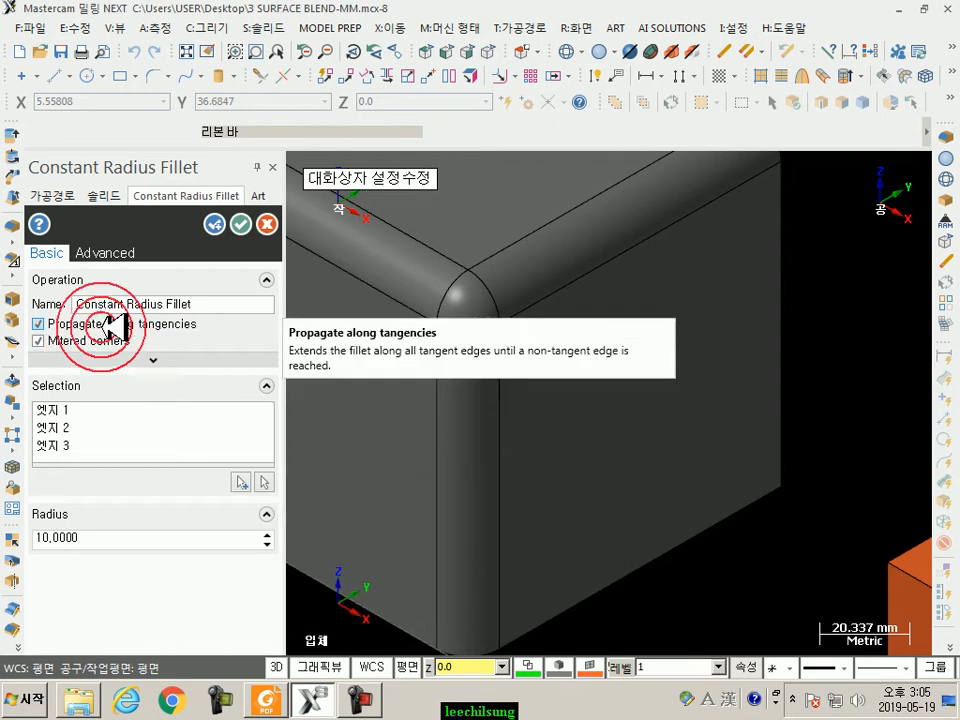
{"action": "left_click", "coordinate": [240, 225]}
{"action": "scroll", "coordinate": [470, 290], "scroll_direction": "down", "scroll_amount": 6}
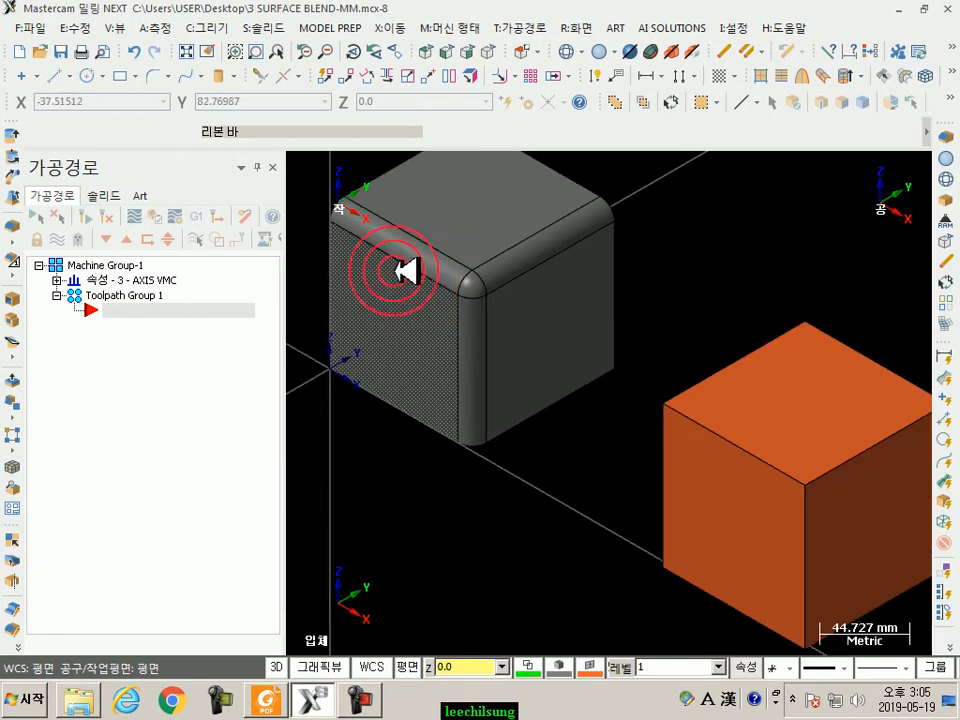
{"action": "scroll", "coordinate": [640, 390], "scroll_direction": "up", "scroll_amount": 2}
{"action": "scroll", "coordinate": [676, 425], "scroll_direction": "down", "scroll_amount": 1}
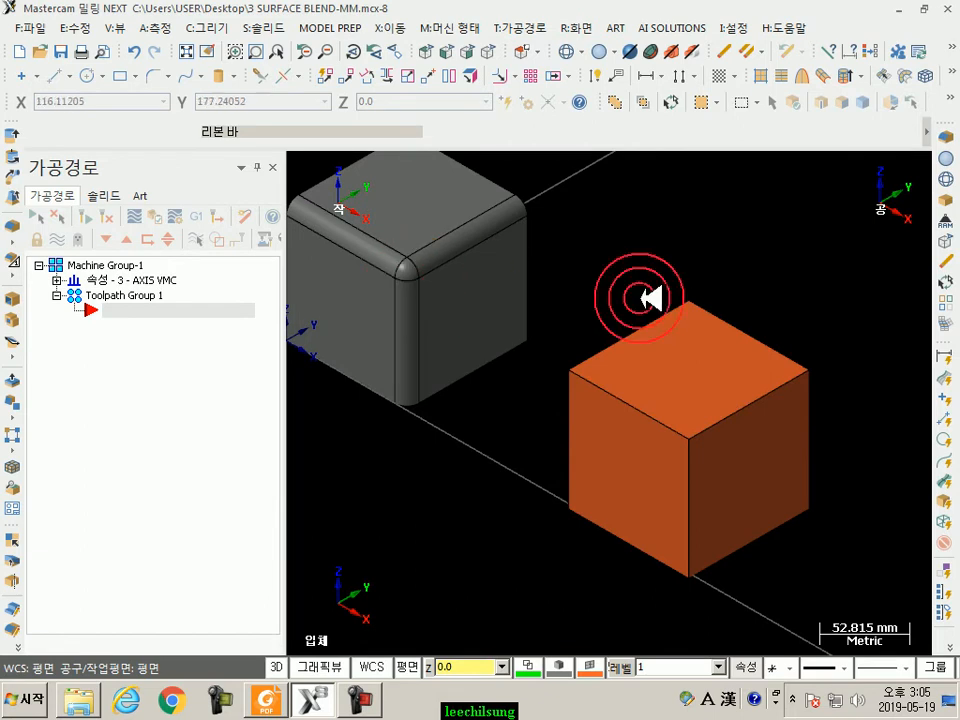
Start a surface-to-surface fillet with the surface cube's top face as first set and its front-left face as second
{"action": "left_click", "coordinate": [215, 28]}
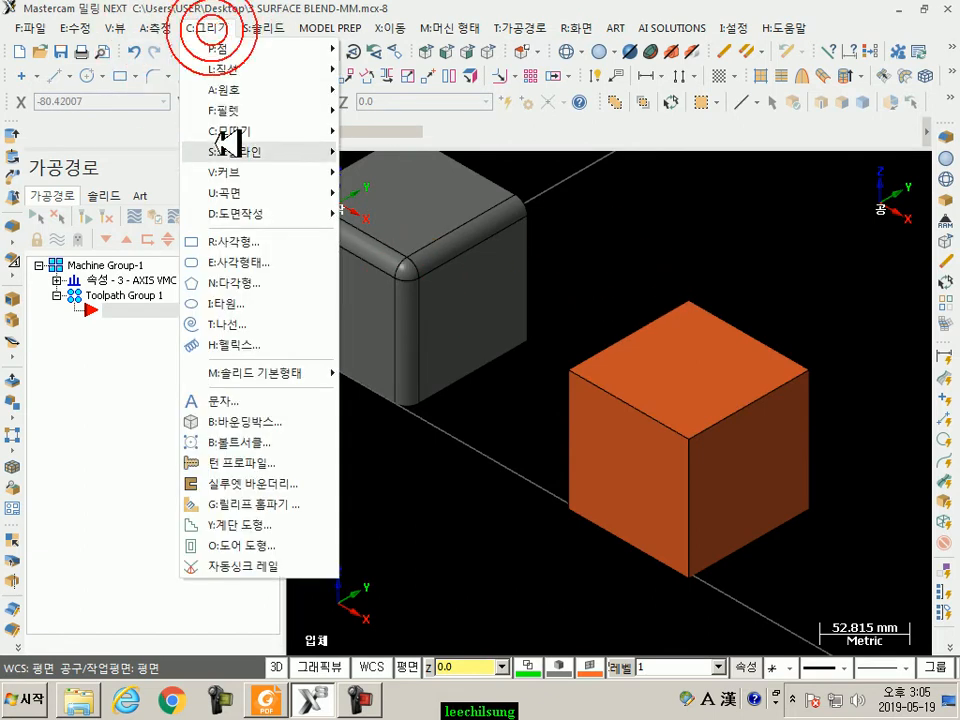
{"action": "mouse_move", "coordinate": [231, 191]}
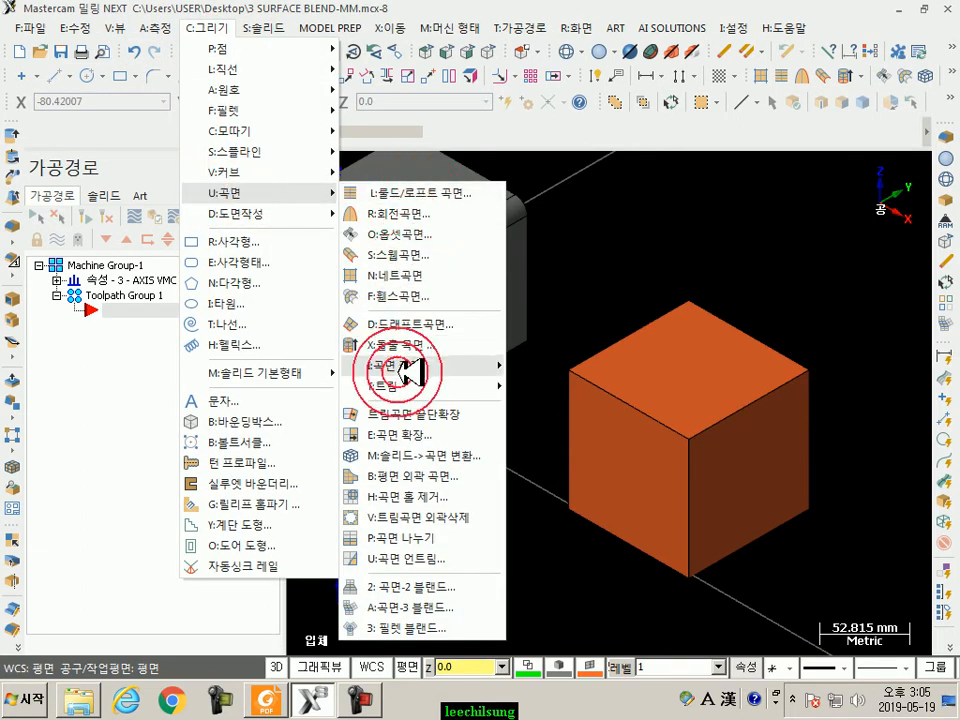
{"action": "mouse_move", "coordinate": [465, 370]}
{"action": "left_click", "coordinate": [578, 366]}
{"action": "scroll", "coordinate": [654, 231], "scroll_direction": "down", "scroll_amount": 1}
{"action": "scroll", "coordinate": [686, 231], "scroll_direction": "up", "scroll_amount": 1}
{"action": "left_click", "coordinate": [690, 358]}
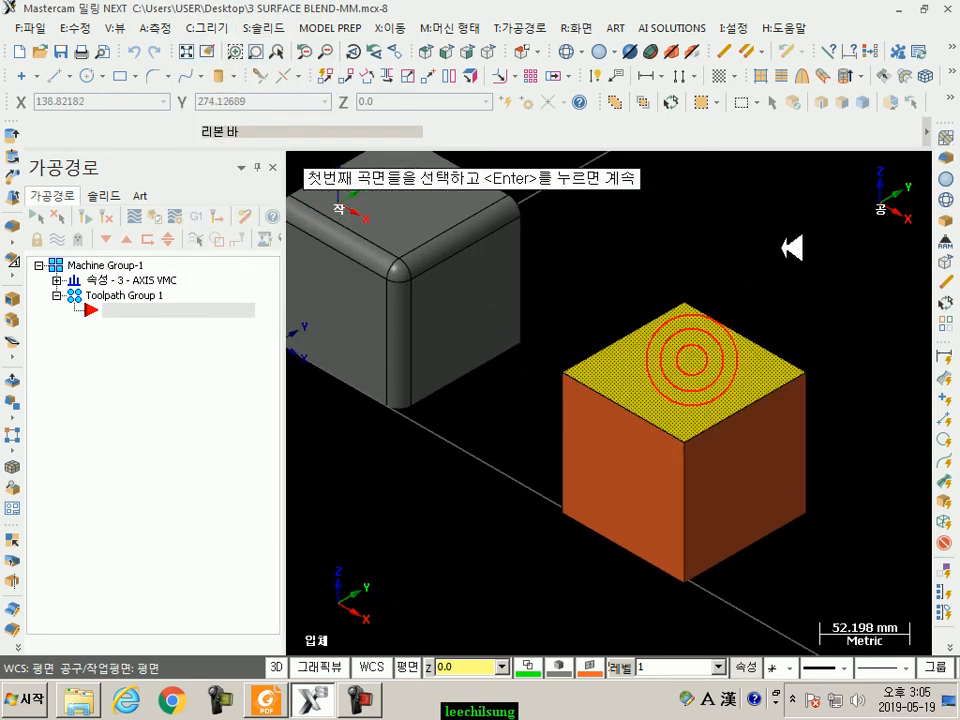
{"action": "double_click", "coordinate": [780, 245]}
{"action": "left_click", "coordinate": [645, 489]}
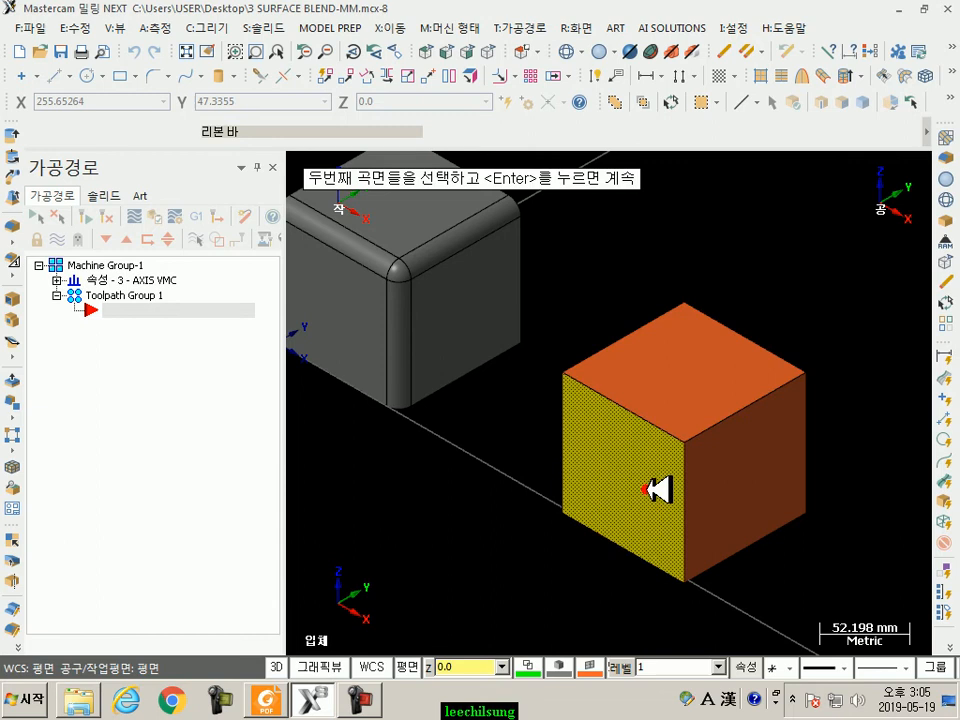
{"action": "double_click", "coordinate": [875, 294]}
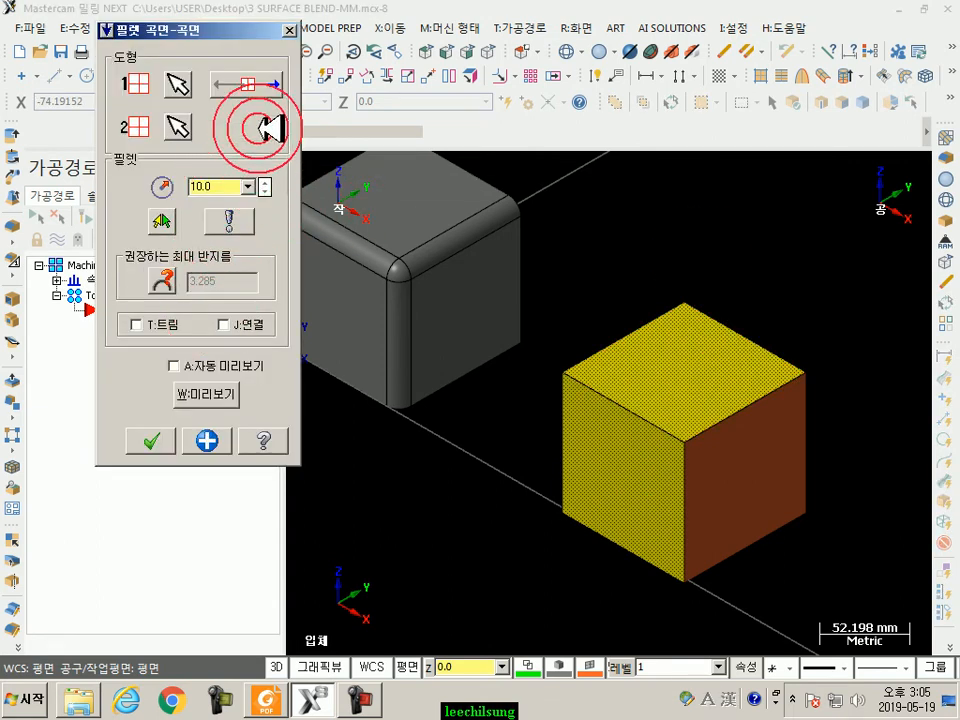
Turn on trimming and automatic preview for the 10 mm fillet between the top and front-left faces and apply it
{"action": "left_click", "coordinate": [176, 366]}
{"action": "scroll", "coordinate": [698, 454], "scroll_direction": "up", "scroll_amount": 3}
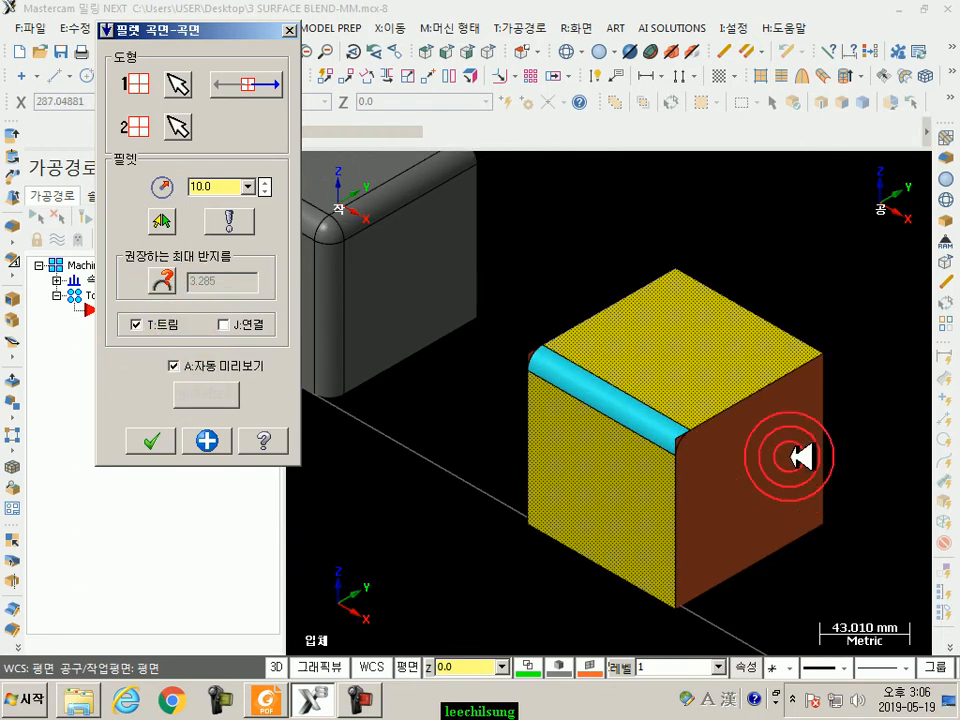
{"action": "left_click", "coordinate": [206, 442]}
Fillet the surface cube's top and front-right faces at 10 mm radius, accepting the fillet options with both surfaces trimmed
{"action": "left_click", "coordinate": [724, 373]}
{"action": "key", "text": "Return"}
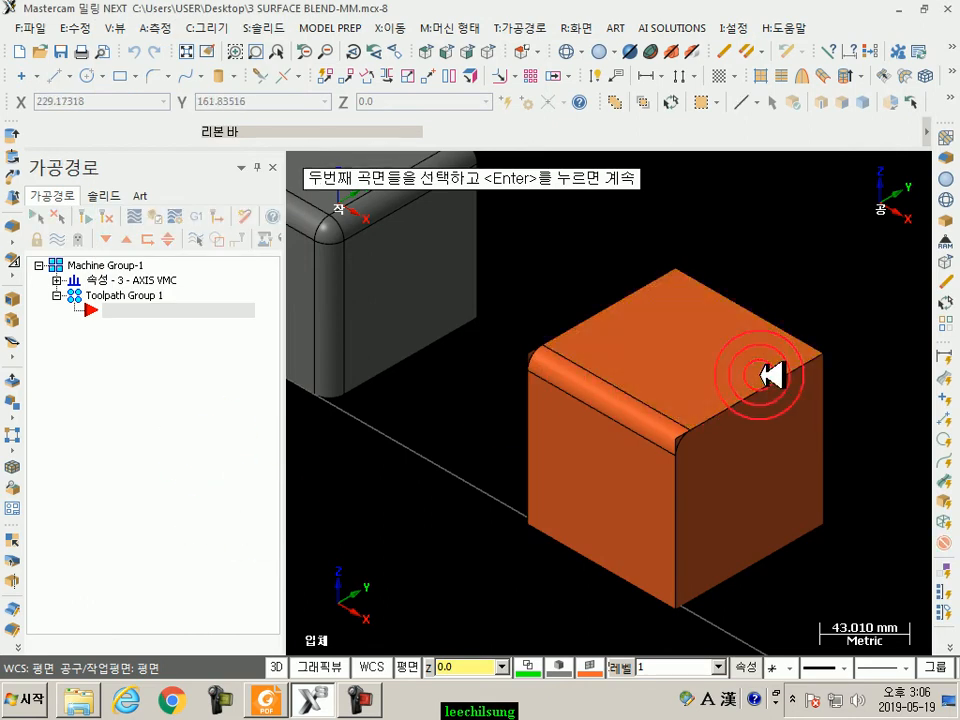
{"action": "left_click", "coordinate": [799, 461]}
{"action": "key", "text": "Return"}
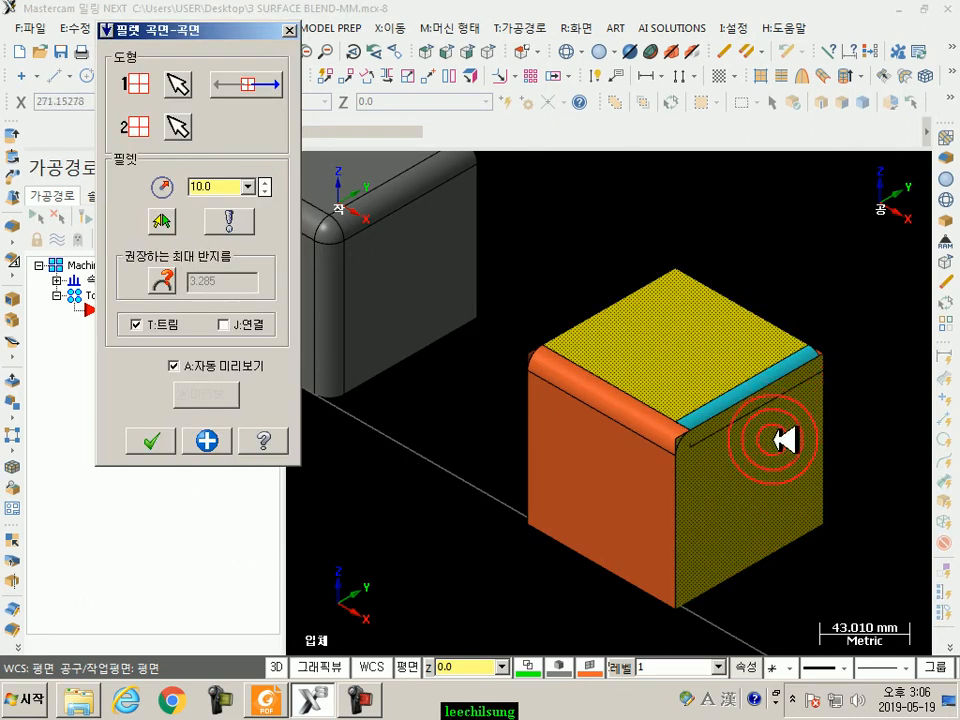
{"action": "scroll", "coordinate": [785, 438], "scroll_direction": "up", "scroll_amount": 2}
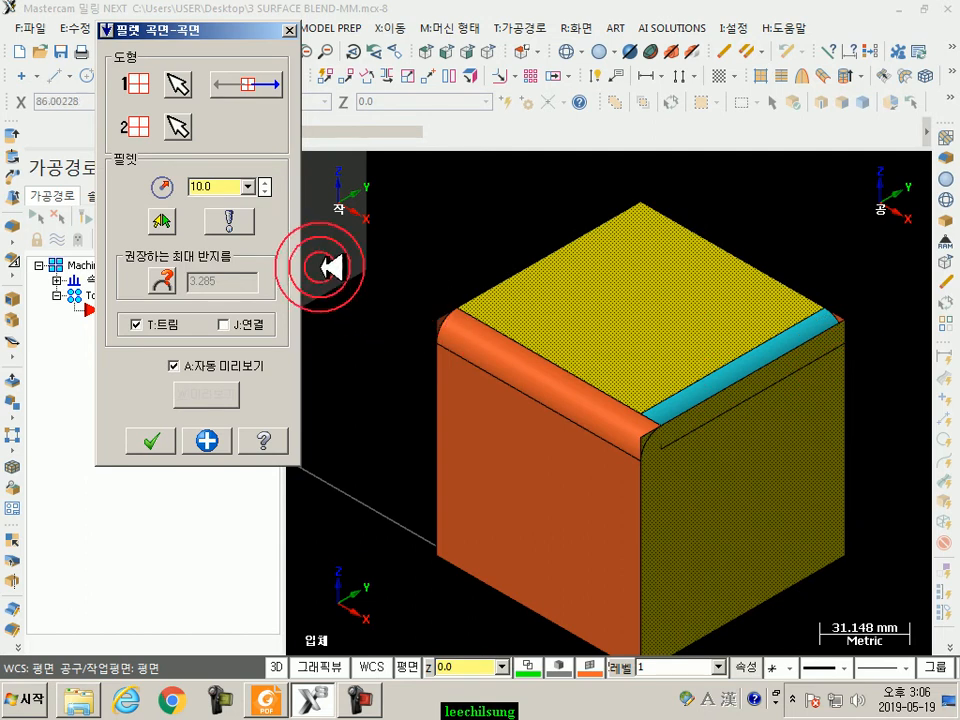
{"action": "left_click", "coordinate": [238, 218]}
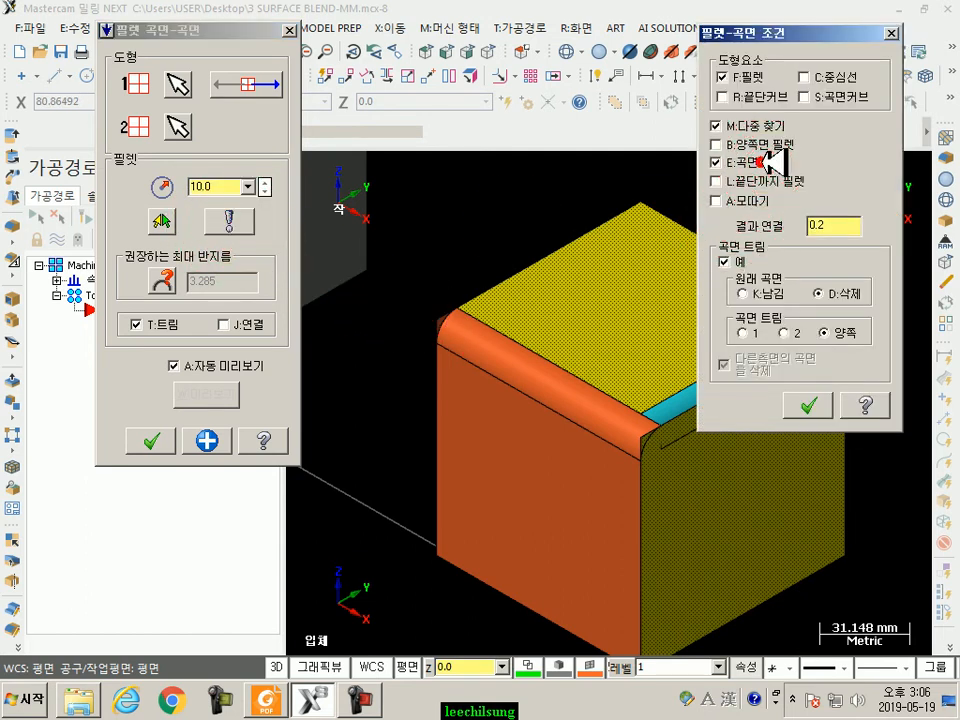
{"action": "left_click", "coordinate": [815, 405]}
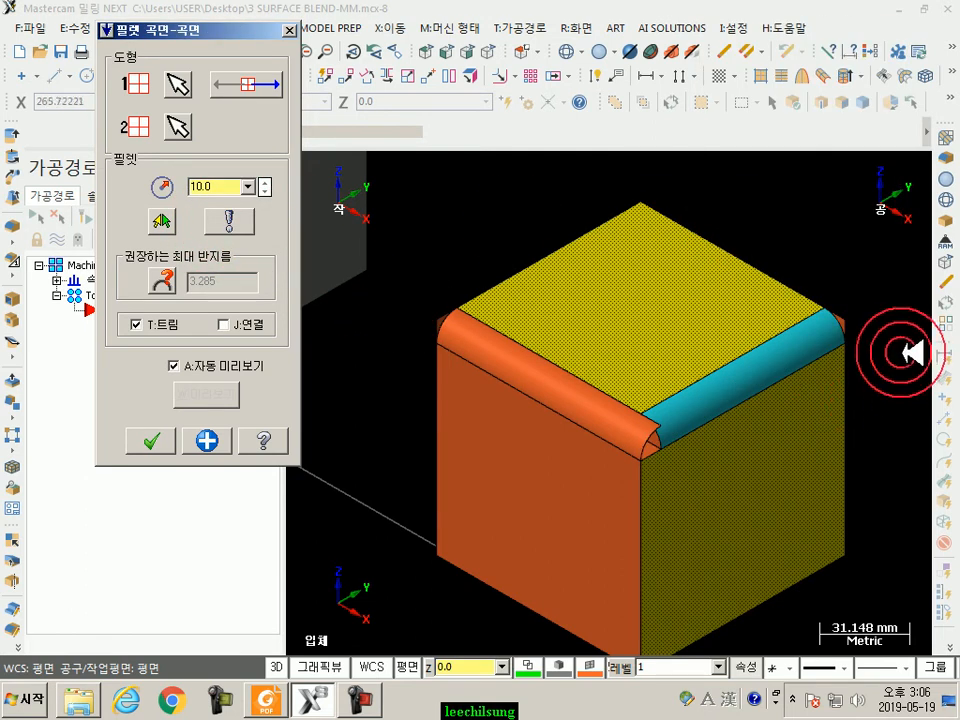
{"action": "left_click", "coordinate": [206, 440]}
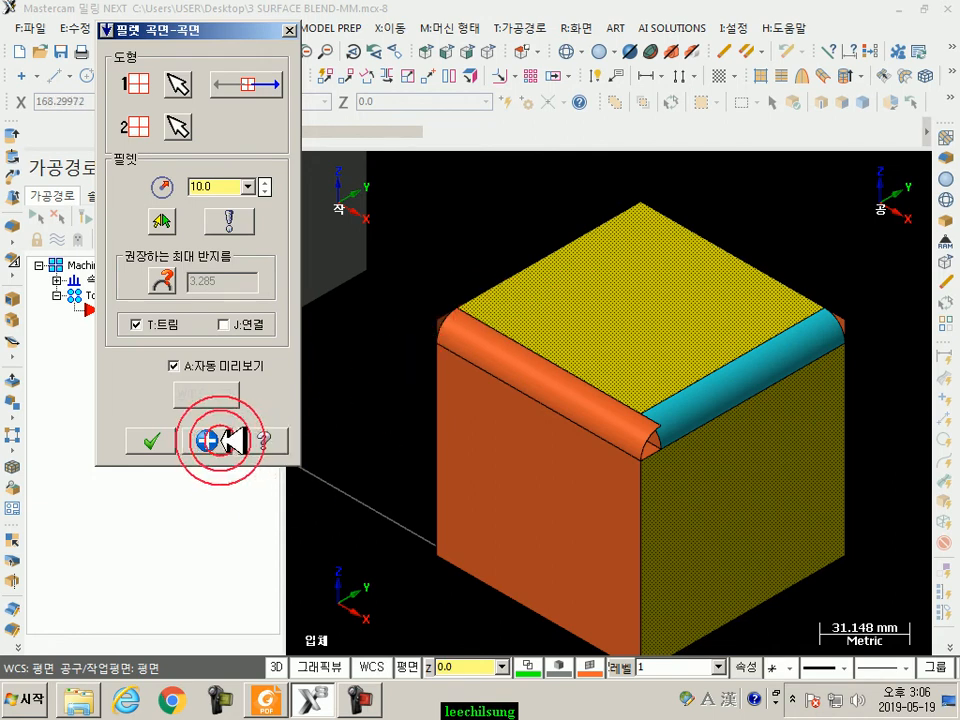
Fillet the surface cube's front-left and front-right faces along their shared vertical edge at 10 mm radius and finish the command
{"action": "left_click", "coordinate": [570, 516]}
{"action": "key", "text": "Return"}
{"action": "left_click", "coordinate": [745, 508]}
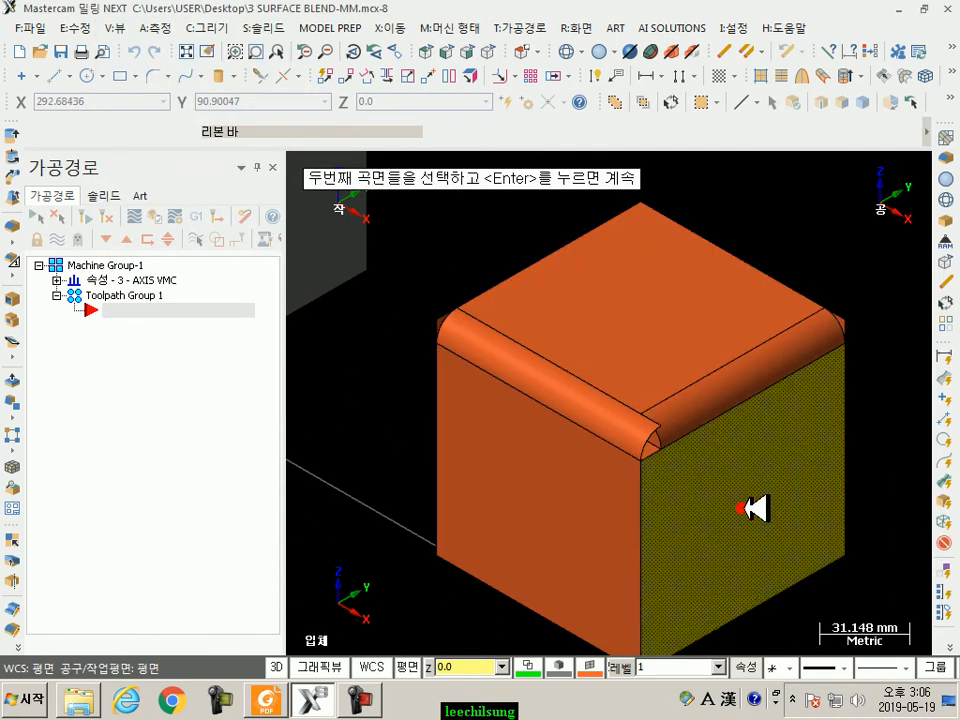
{"action": "key", "text": "Return"}
{"action": "left_click", "coordinate": [161, 441]}
Compare the corner where the three fillets meet on the surface cube with the same corner on the solid cube
{"action": "scroll", "coordinate": [638, 475], "scroll_direction": "up", "scroll_amount": 4}
{"action": "scroll", "coordinate": [641, 387], "scroll_direction": "down", "scroll_amount": 5}
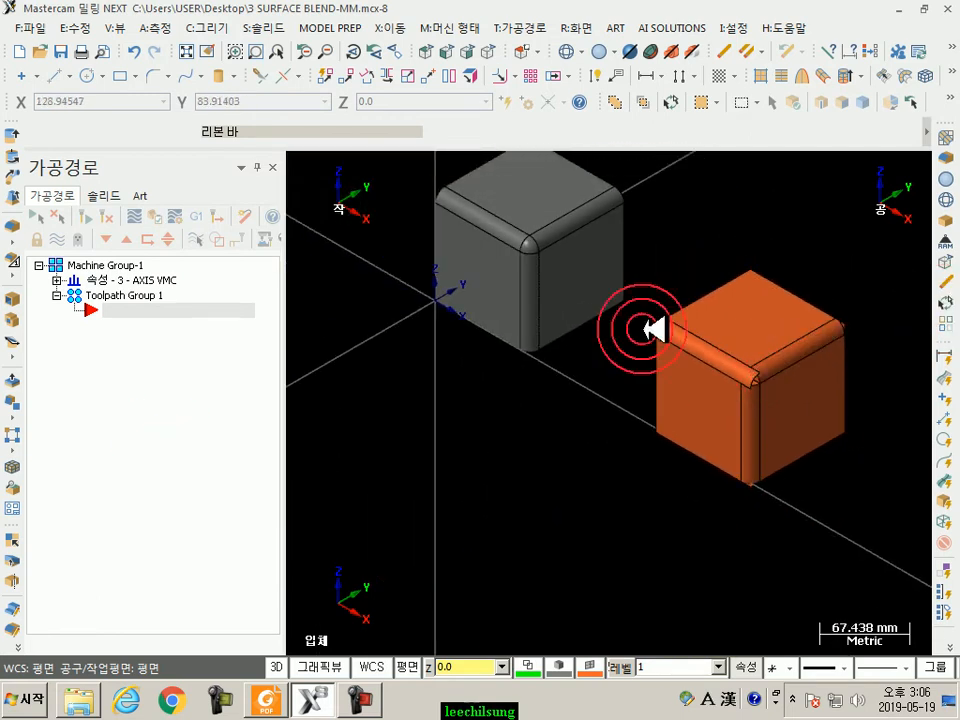
{"action": "scroll", "coordinate": [765, 383], "scroll_direction": "up", "scroll_amount": 4}
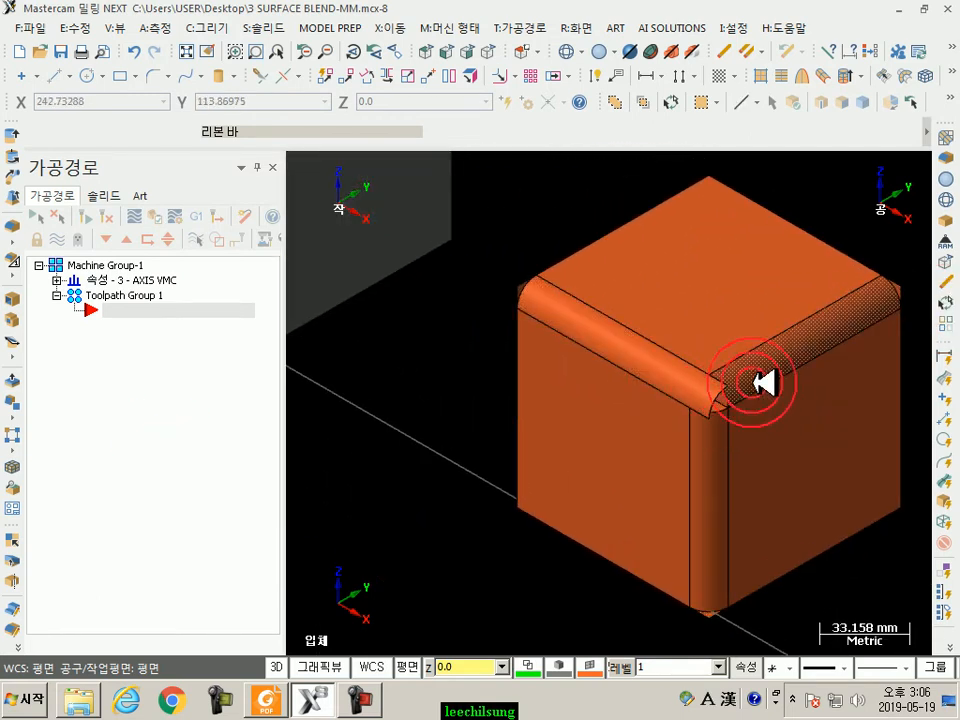
{"action": "scroll", "coordinate": [740, 375], "scroll_direction": "up", "scroll_amount": 2}
{"action": "scroll", "coordinate": [700, 375], "scroll_direction": "down", "scroll_amount": 4}
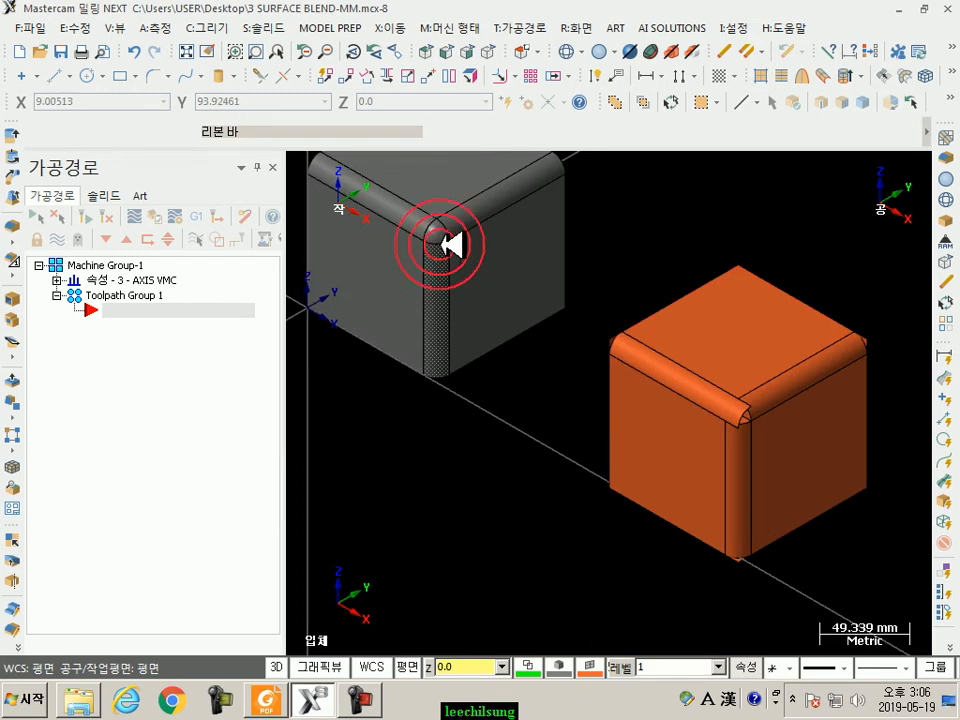
{"action": "scroll", "coordinate": [815, 372], "scroll_direction": "up", "scroll_amount": 2}
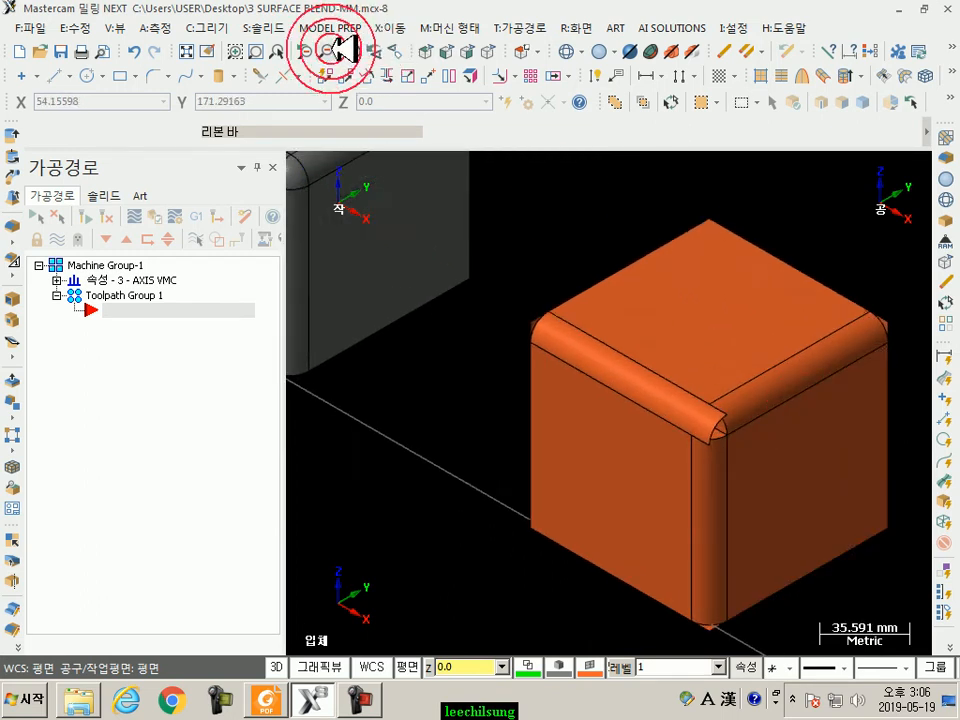
Preview a three-sided 3 Fillet Blend with surface trimming across the three fillets meeting at the surface cube's corner
{"action": "left_click", "coordinate": [212, 28]}
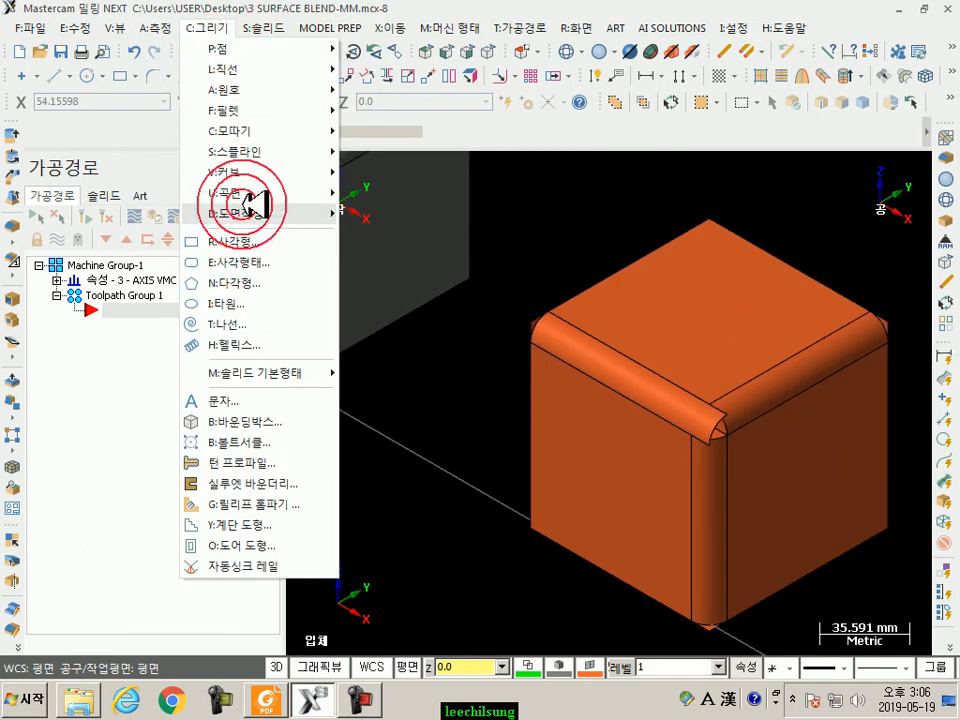
{"action": "mouse_move", "coordinate": [244, 193]}
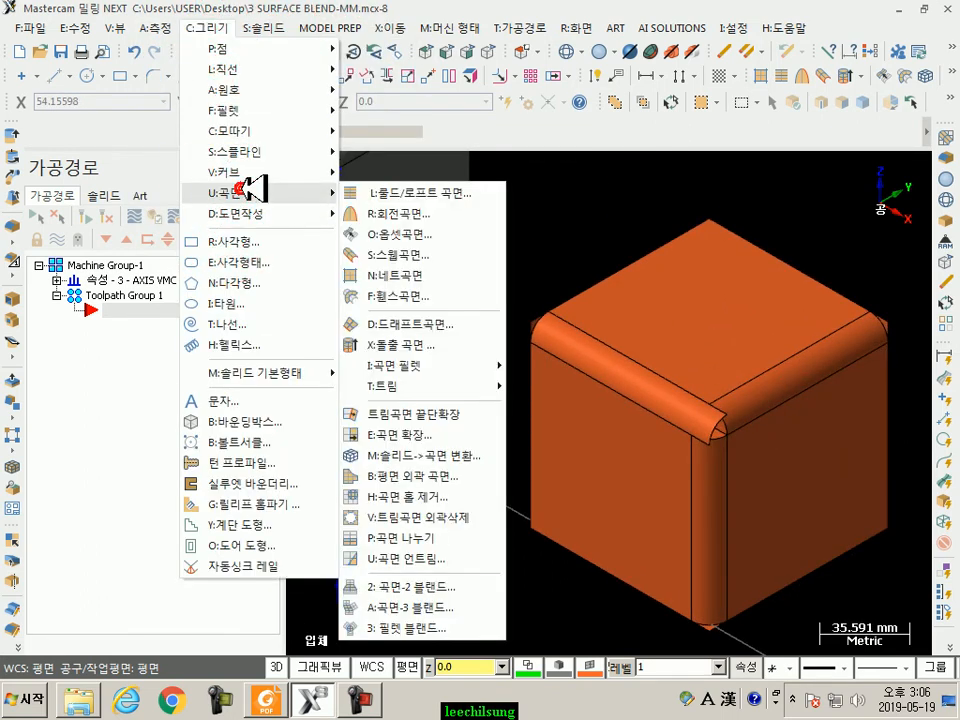
{"action": "left_click", "coordinate": [418, 628]}
{"action": "left_click", "coordinate": [622, 366]}
{"action": "left_click", "coordinate": [768, 387]}
{"action": "left_click", "coordinate": [715, 493]}
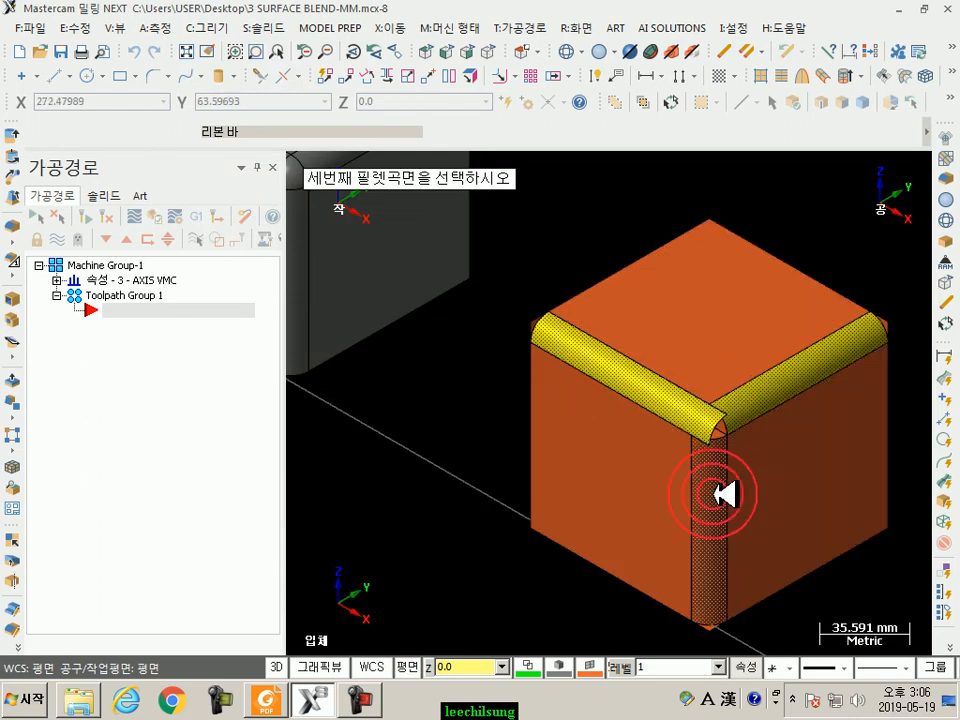
{"action": "scroll", "coordinate": [780, 426], "scroll_direction": "up", "scroll_amount": 5}
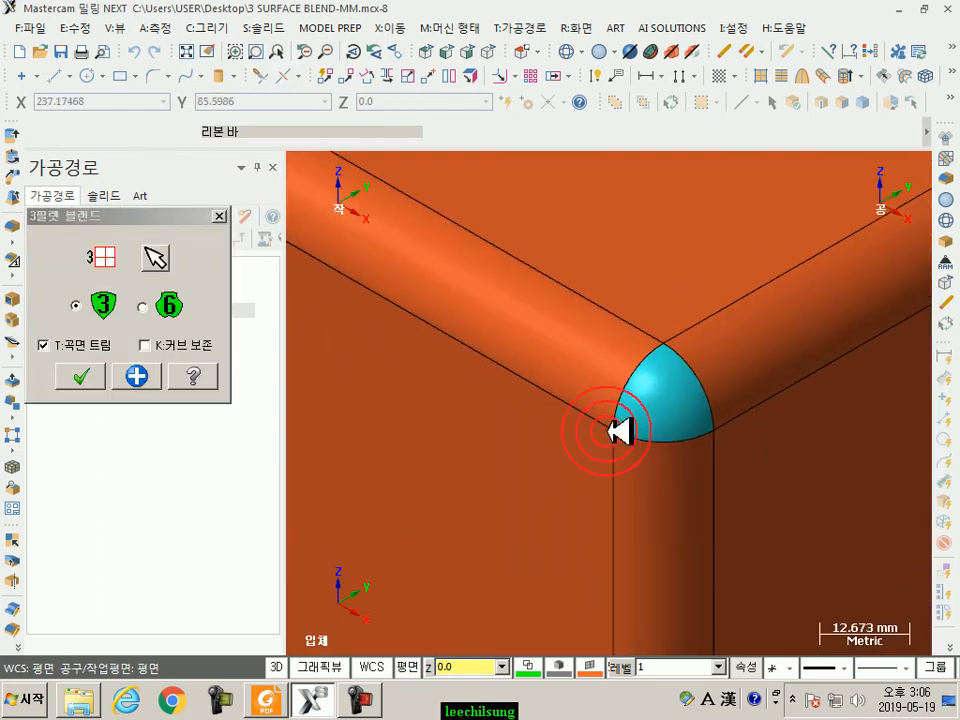
{"action": "scroll", "coordinate": [760, 362], "scroll_direction": "down", "scroll_amount": 4}
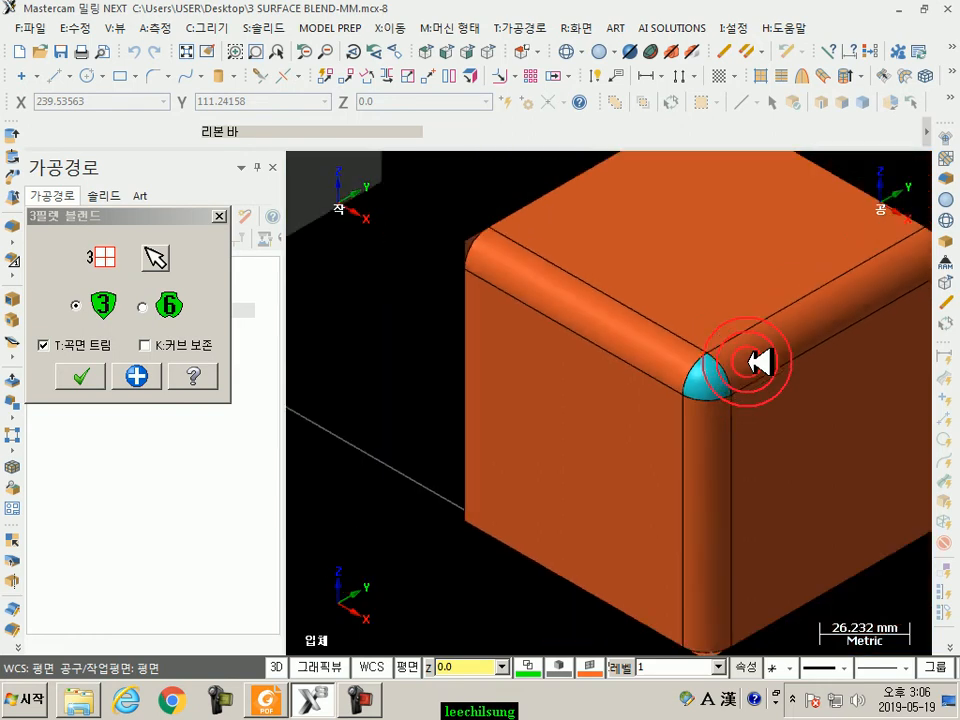
{"action": "scroll", "coordinate": [754, 369], "scroll_direction": "up", "scroll_amount": 3}
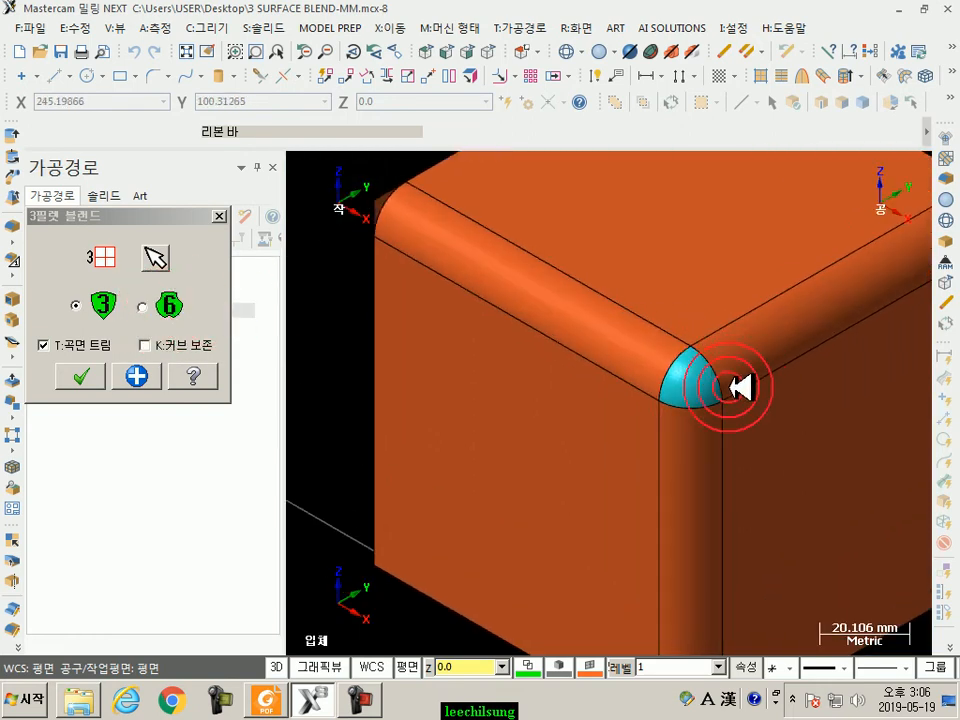
Preview the six-sided version of the corner blend, compare it with the three-sided one, and switch back to three-sided
{"action": "left_click", "coordinate": [143, 306]}
{"action": "scroll", "coordinate": [636, 392], "scroll_direction": "up", "scroll_amount": 2}
{"action": "scroll", "coordinate": [760, 388], "scroll_direction": "up", "scroll_amount": 3}
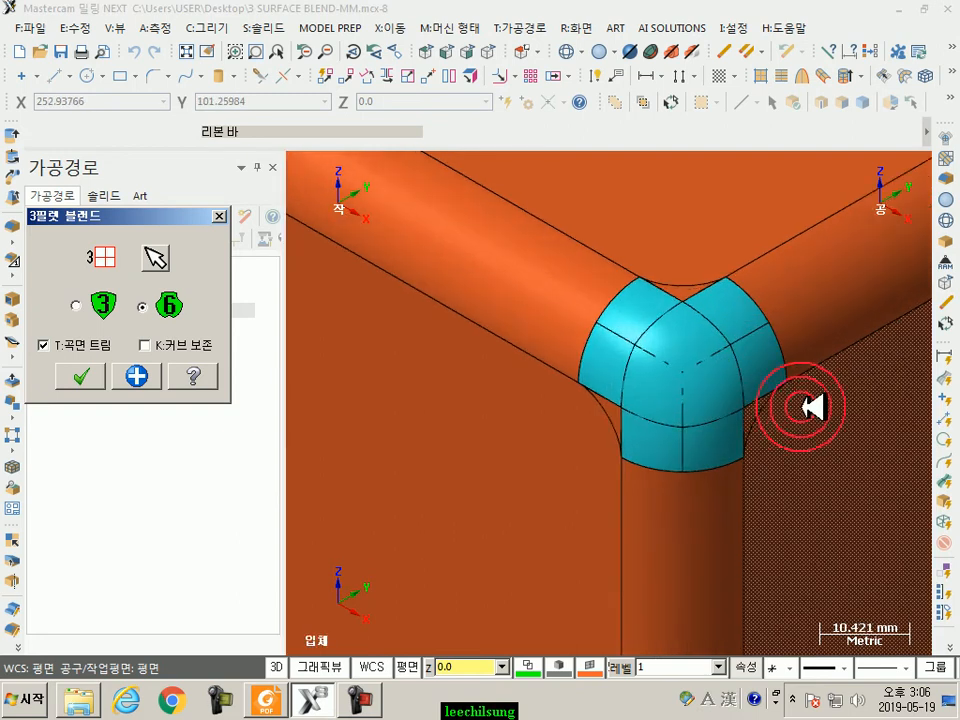
{"action": "scroll", "coordinate": [797, 401], "scroll_direction": "down", "scroll_amount": 3}
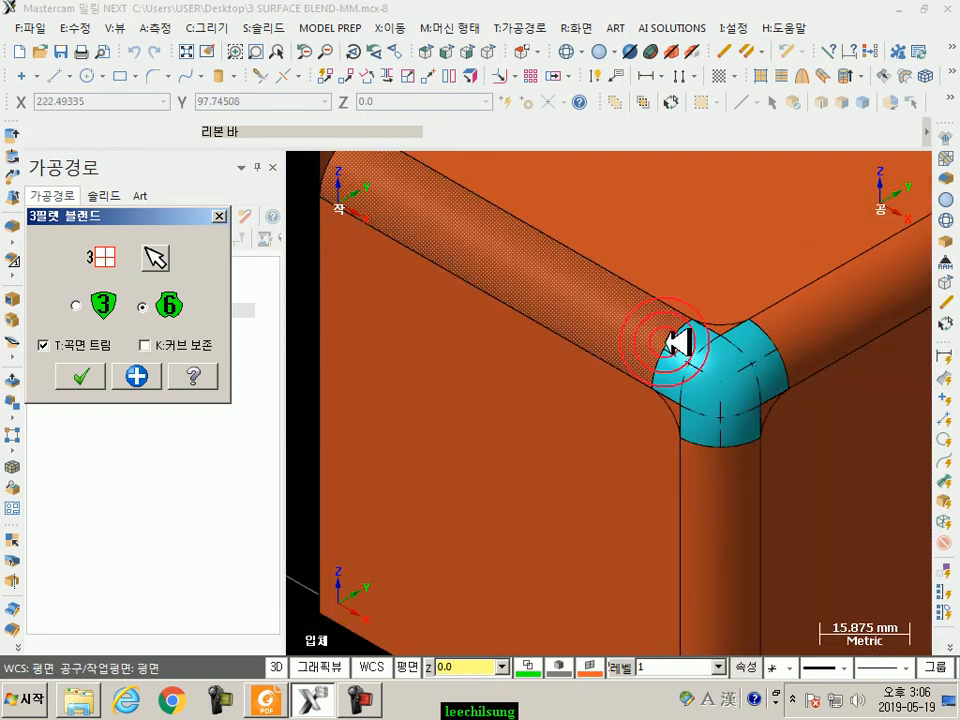
{"action": "left_click", "coordinate": [98, 318]}
{"action": "left_click", "coordinate": [78, 307]}
{"action": "scroll", "coordinate": [659, 361], "scroll_direction": "down", "scroll_amount": 3}
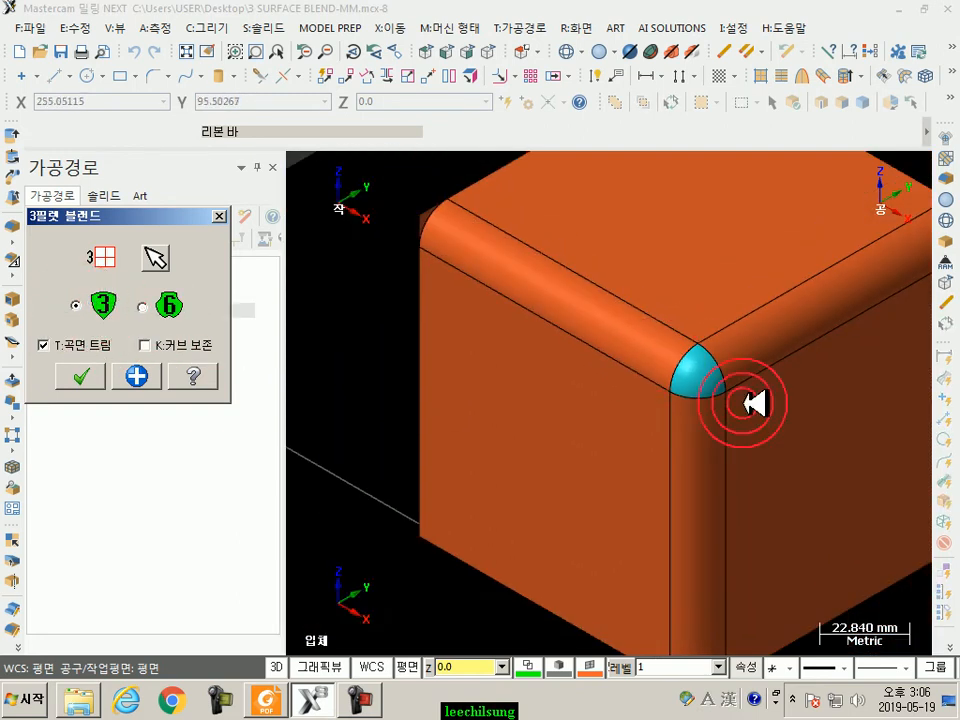
{"action": "scroll", "coordinate": [646, 362], "scroll_direction": "down", "scroll_amount": 3}
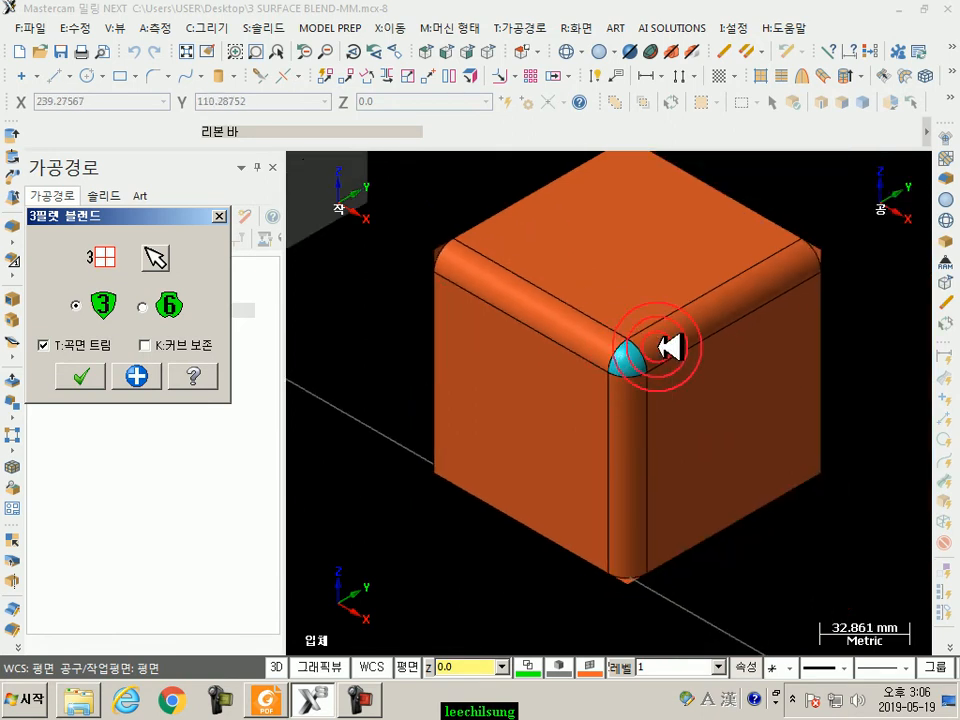
{"action": "scroll", "coordinate": [641, 358], "scroll_direction": "up", "scroll_amount": 11}
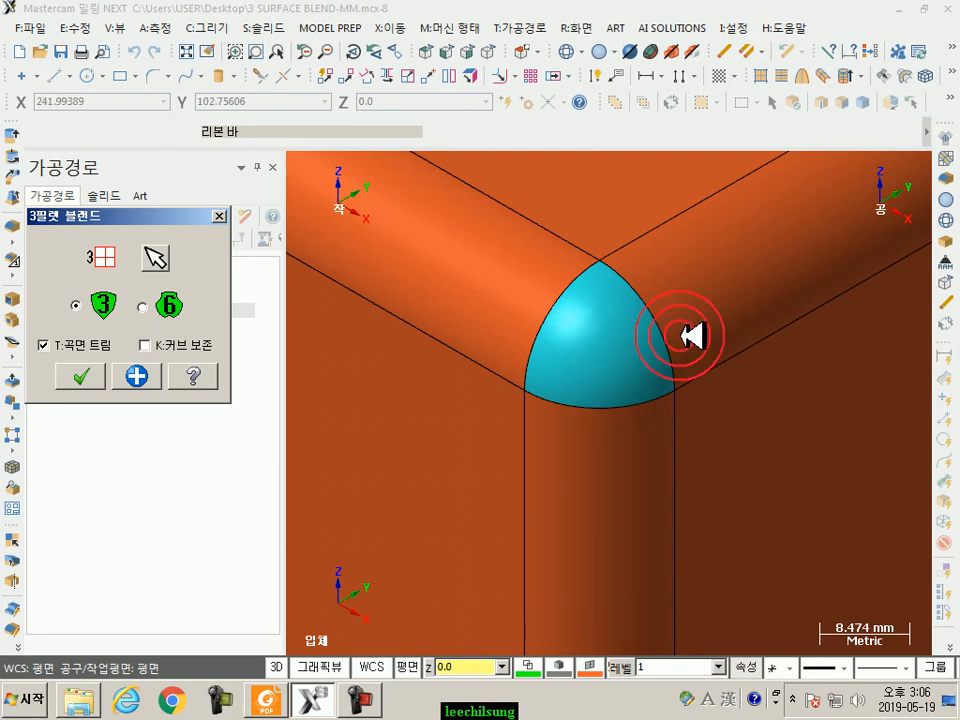
Discard the corner blend and undo the vertical fillet and the fillet between the top and front-right faces
{"action": "left_click", "coordinate": [218, 216]}
{"action": "scroll", "coordinate": [670, 346], "scroll_direction": "down", "scroll_amount": 2}
{"action": "left_click", "coordinate": [137, 54]}
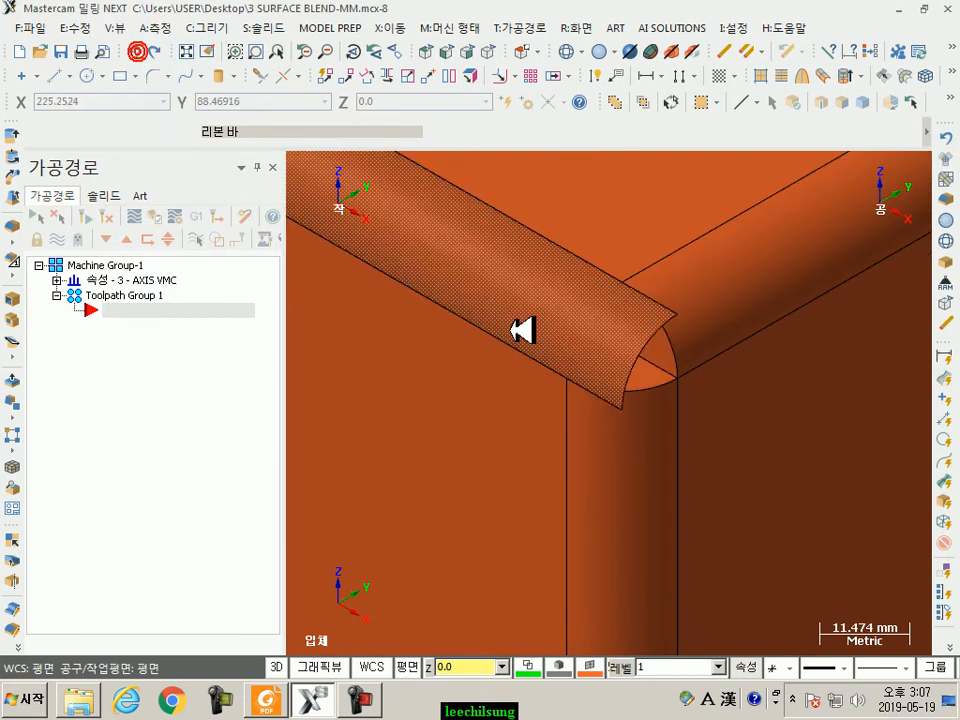
{"action": "scroll", "coordinate": [516, 337], "scroll_direction": "down", "scroll_amount": 3}
{"action": "left_click", "coordinate": [131, 48]}
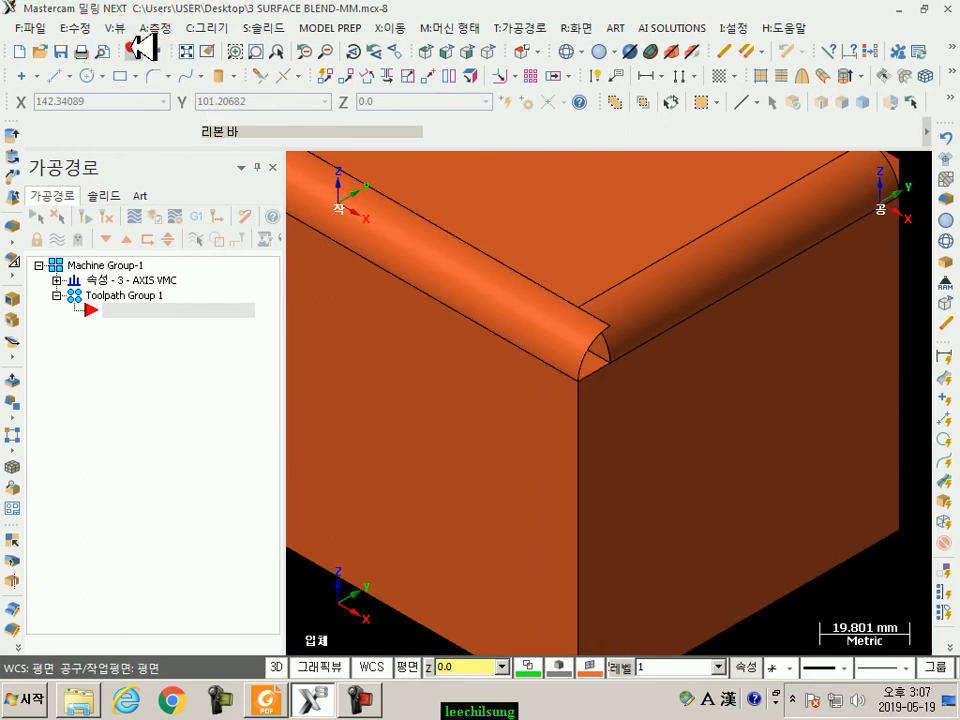
{"action": "left_click", "coordinate": [131, 48]}
{"action": "scroll", "coordinate": [564, 346], "scroll_direction": "down", "scroll_amount": 3}
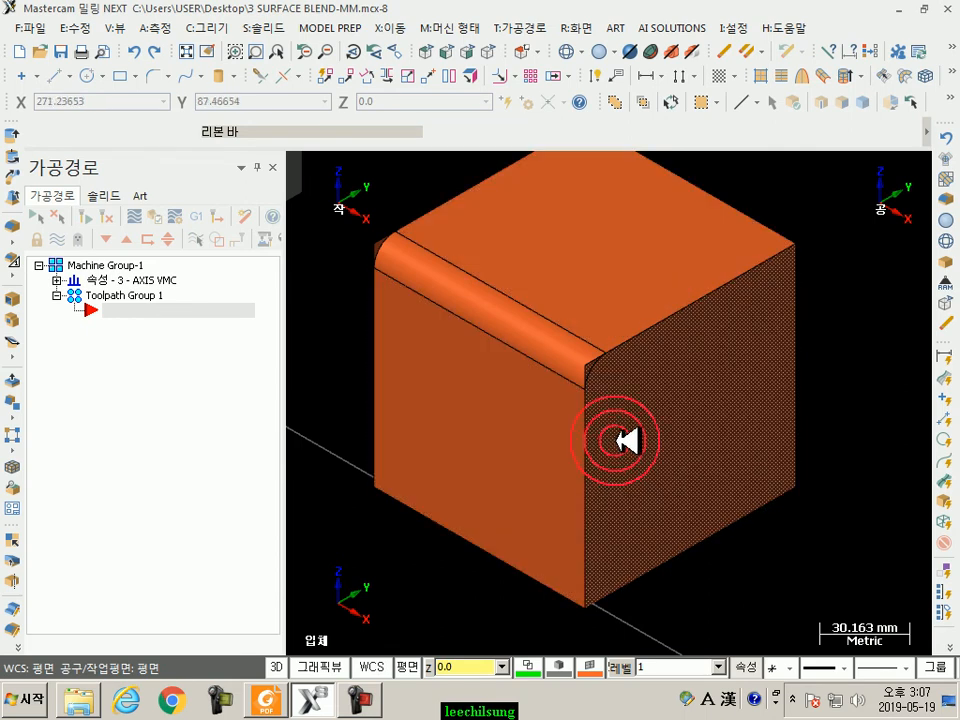
Fillet the surface cube's top and front-right faces at 8 mm radius with automatic preview on and apply it
{"action": "left_click", "coordinate": [671, 266]}
{"action": "key", "text": "Return"}
{"action": "left_click", "coordinate": [743, 358]}
{"action": "key", "text": "Return"}
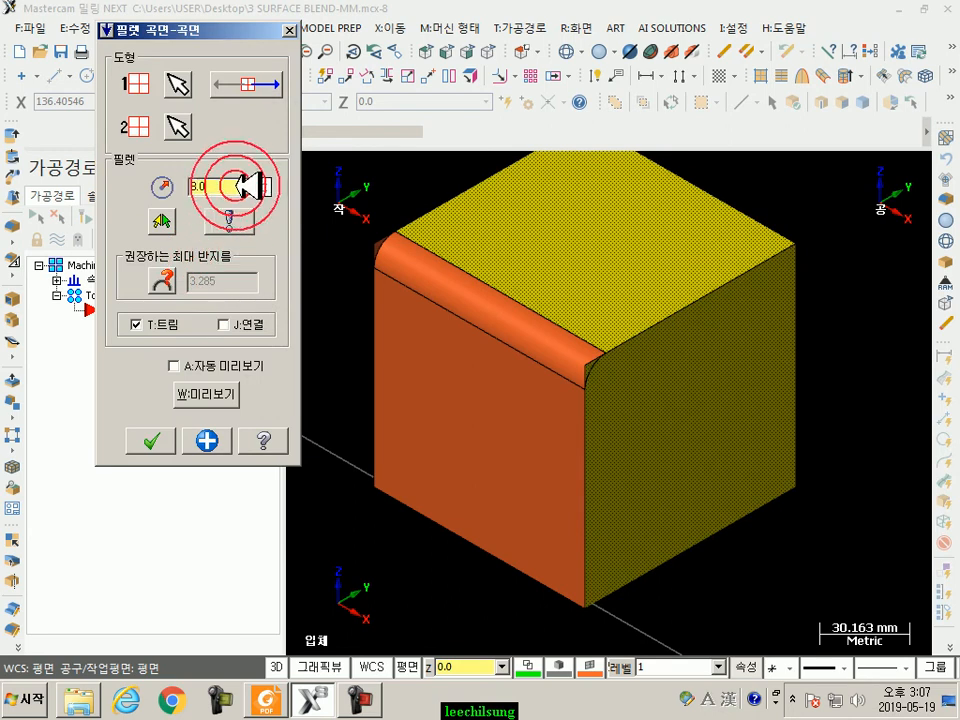
{"action": "left_click", "coordinate": [178, 366]}
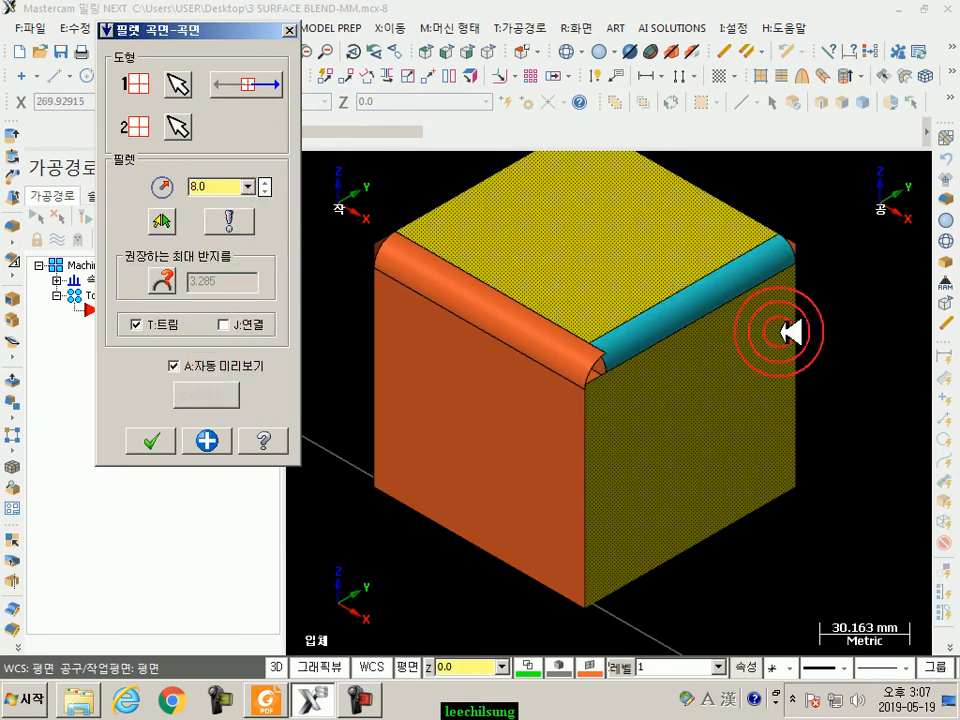
{"action": "left_click", "coordinate": [203, 433]}
Fillet the front-left and front-right faces along their shared vertical edge at 12 mm radius and finish the command
{"action": "left_click", "coordinate": [531, 467]}
{"action": "key", "text": "Return"}
{"action": "left_click", "coordinate": [683, 473]}
{"action": "key", "text": "Return"}
{"action": "left_click", "coordinate": [218, 188]}
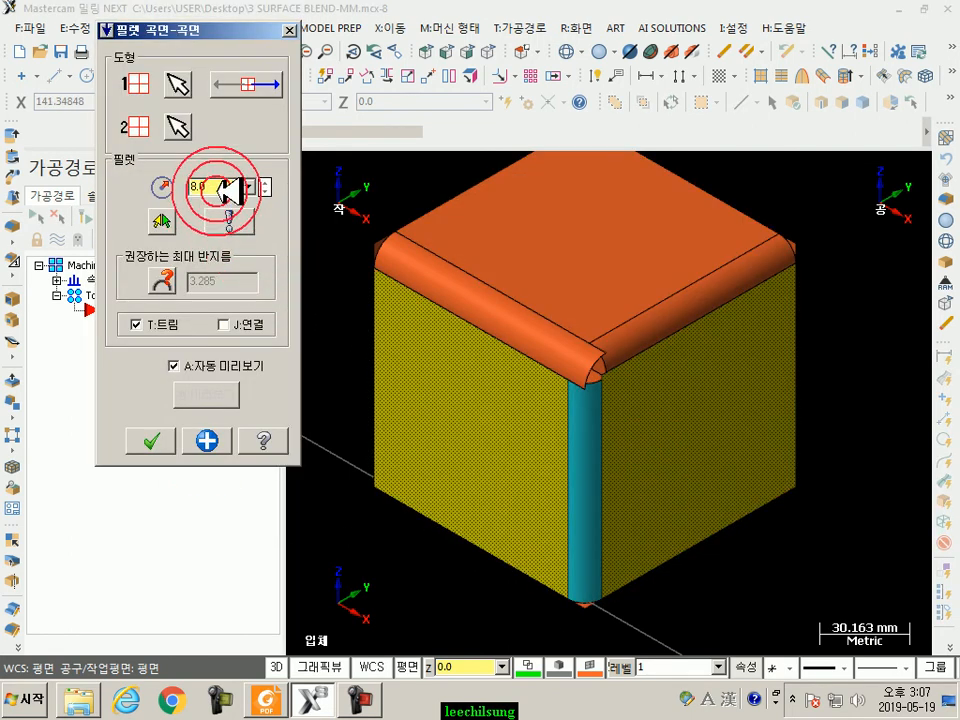
{"action": "type", "text": "12"}
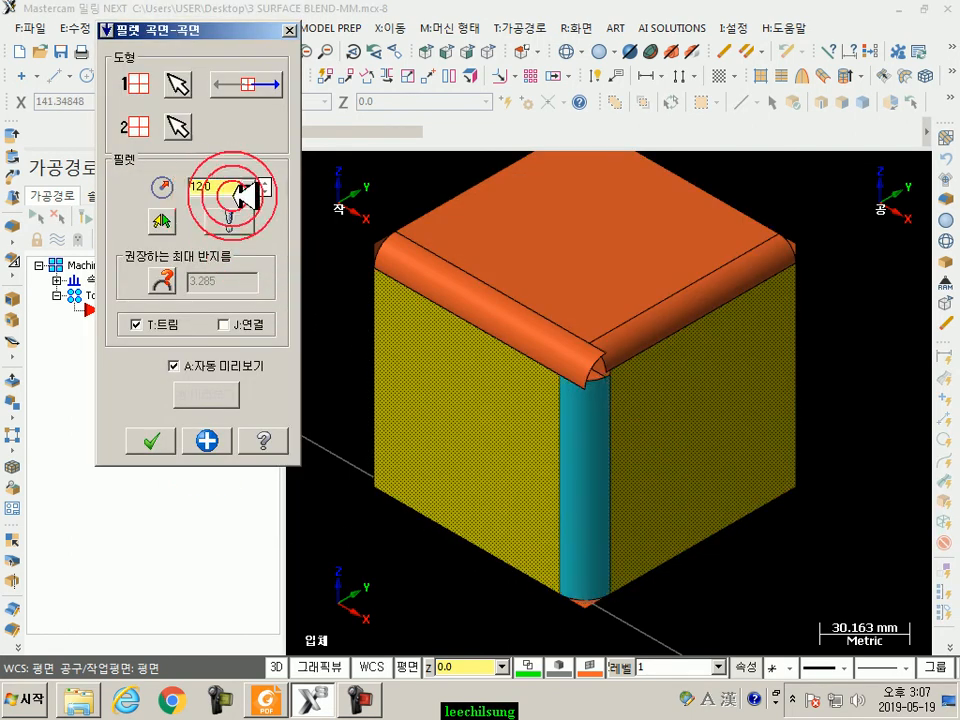
{"action": "left_click", "coordinate": [150, 440]}
Select the three fillets of different radii and examine the open corner where their ends meet
{"action": "scroll", "coordinate": [690, 420], "scroll_direction": "up", "scroll_amount": 2}
{"action": "left_click", "coordinate": [506, 339]}
{"action": "left_click", "coordinate": [606, 339]}
{"action": "left_click", "coordinate": [560, 410]}
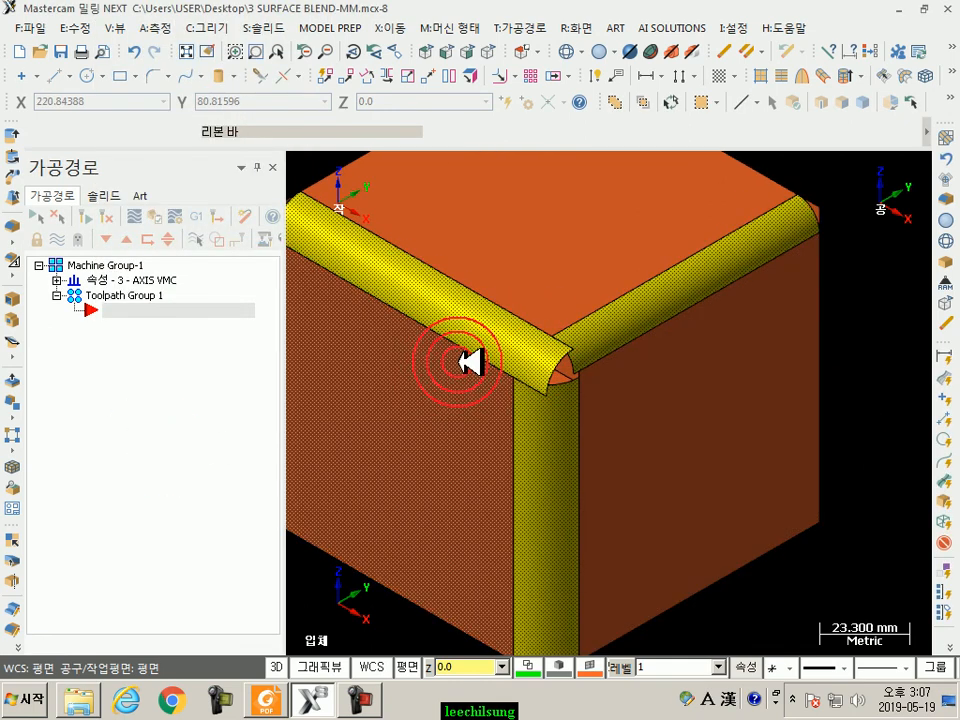
{"action": "scroll", "coordinate": [553, 384], "scroll_direction": "up", "scroll_amount": 4}
{"action": "middle_click_drag", "start_coordinate": [580, 376], "coordinate": [621, 369]}
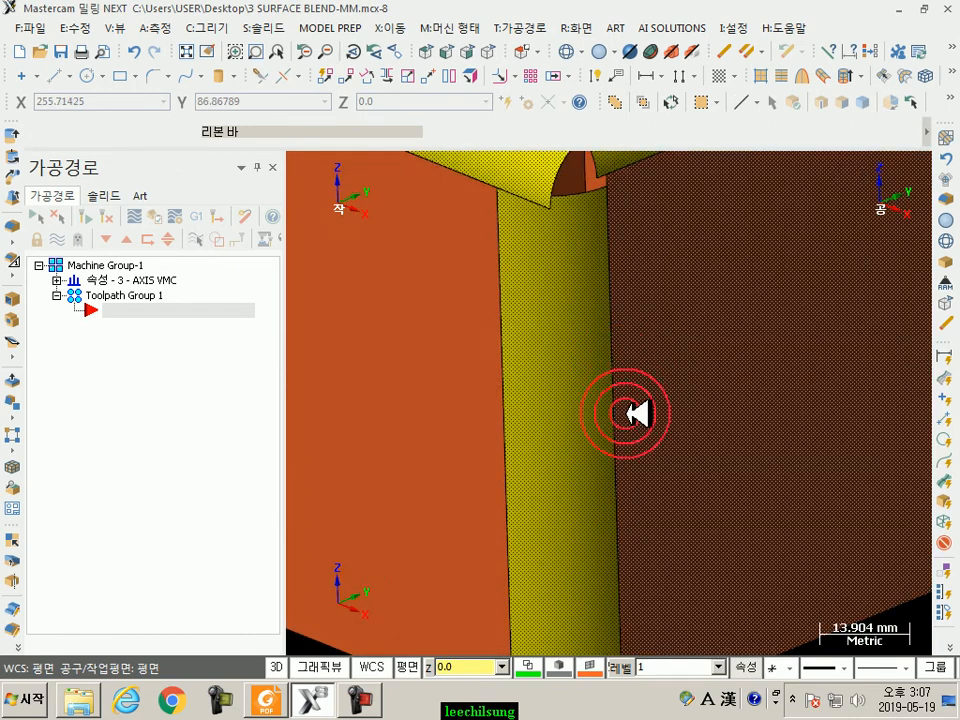
{"action": "scroll", "coordinate": [621, 369], "scroll_direction": "down", "scroll_amount": 3}
{"action": "scroll", "coordinate": [598, 256], "scroll_direction": "up", "scroll_amount": 1}
{"action": "scroll", "coordinate": [600, 240], "scroll_direction": "up", "scroll_amount": 3}
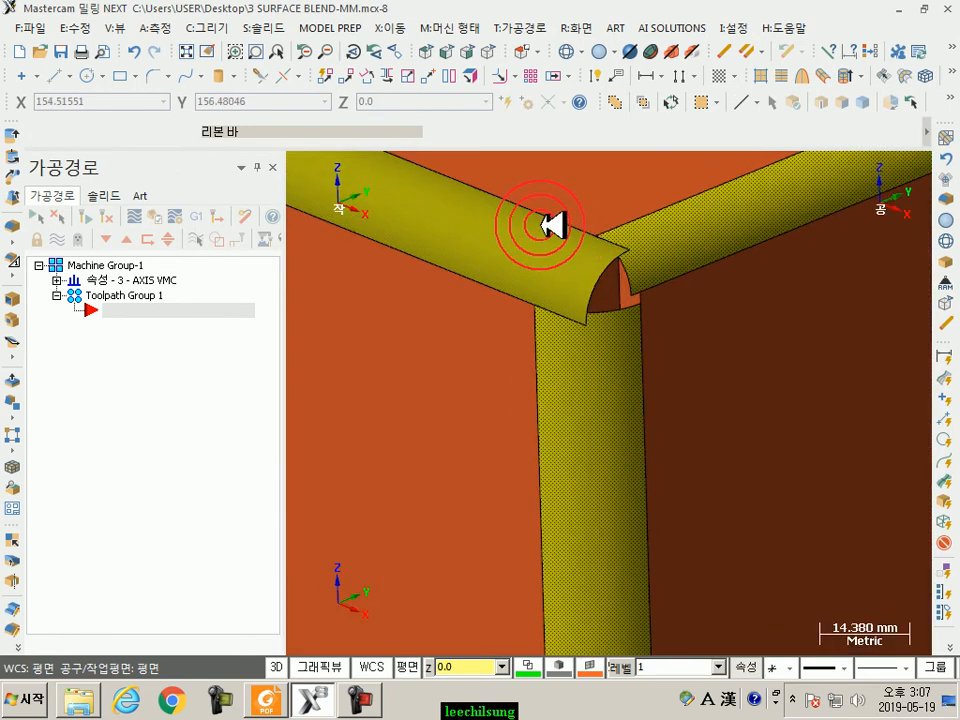
{"action": "scroll", "coordinate": [696, 315], "scroll_direction": "up", "scroll_amount": 3}
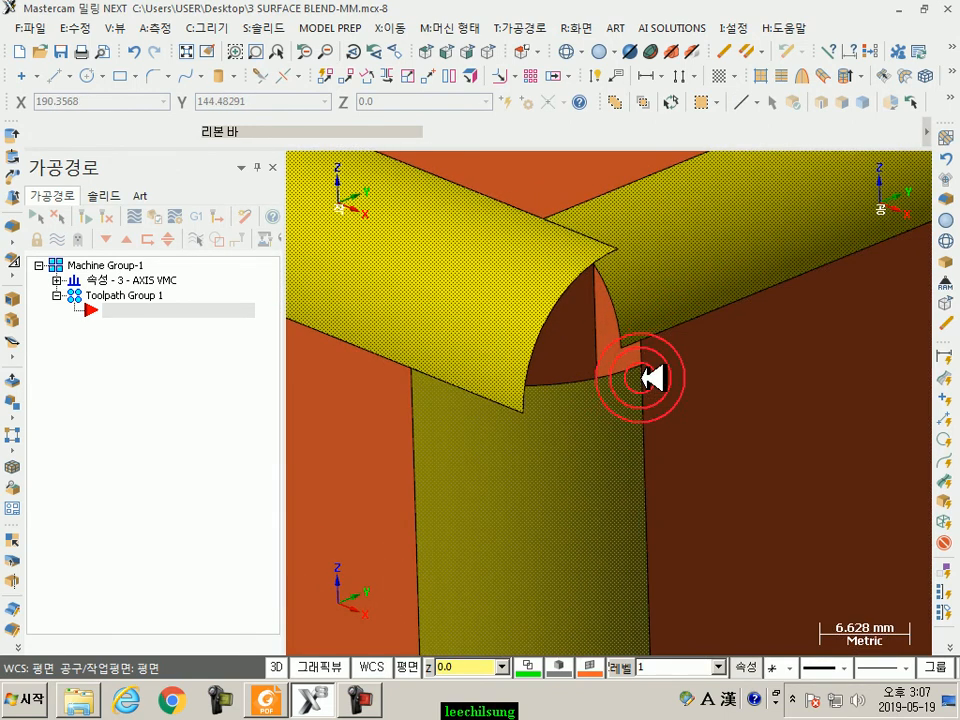
{"action": "left_click", "coordinate": [646, 375]}
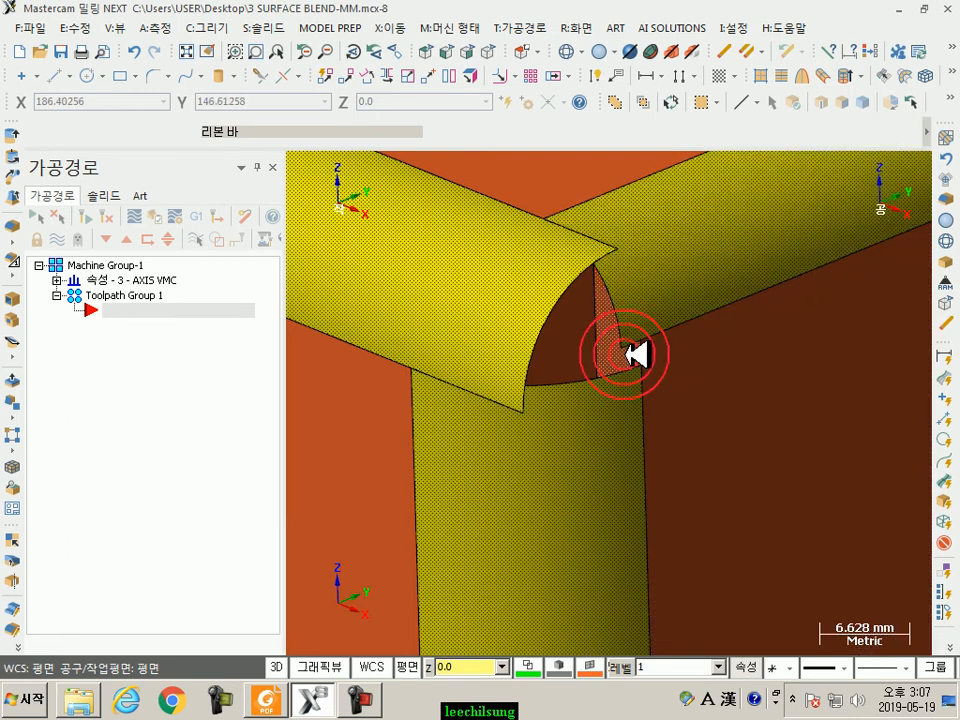
{"action": "scroll", "coordinate": [655, 367], "scroll_direction": "up", "scroll_amount": 2}
{"action": "scroll", "coordinate": [655, 320], "scroll_direction": "down", "scroll_amount": 6}
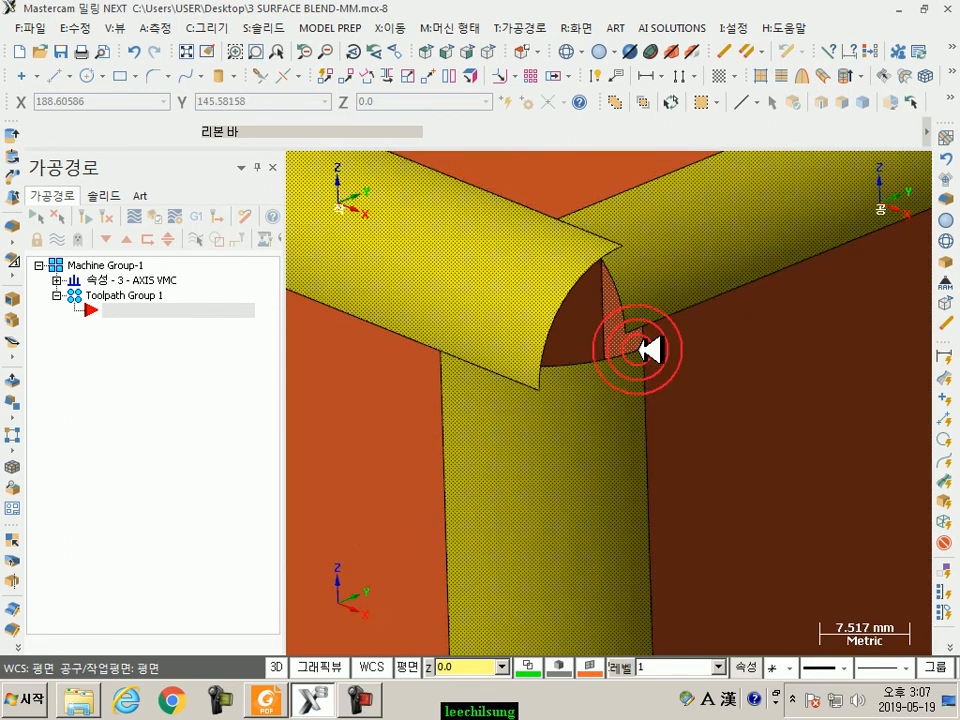
Preview a trimmed three-sided 3 Fillet Blend between the 10 mm, 8 mm and 12 mm fillets at the corner
{"action": "left_click", "coordinate": [948, 179]}
{"action": "left_click", "coordinate": [450, 272]}
{"action": "left_click", "coordinate": [632, 300]}
{"action": "left_click", "coordinate": [554, 410]}
{"action": "scroll", "coordinate": [645, 335], "scroll_direction": "up", "scroll_amount": 8}
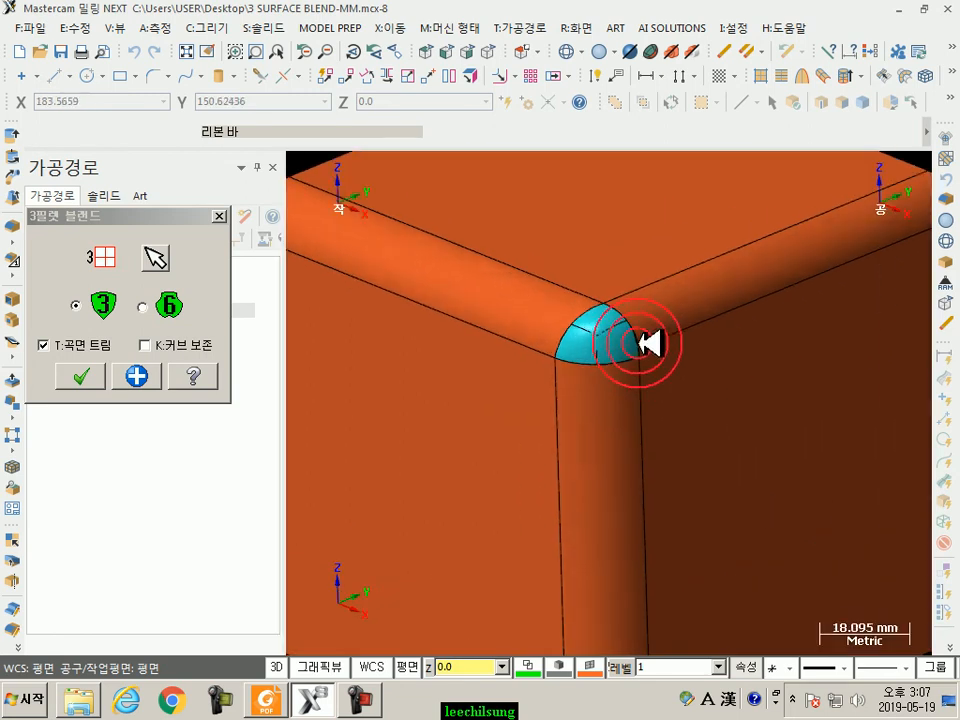
Inspect the seam between the corner blend and the adjoining 8 mm and 12 mm fillets for gaps
{"action": "scroll", "coordinate": [625, 314], "scroll_direction": "down", "scroll_amount": 2}
{"action": "mouse_move", "coordinate": [624, 314]}
{"action": "middle_mouse_down"}
{"action": "mouse_move", "coordinate": [609, 317]}
{"action": "mouse_move", "coordinate": [573, 285]}
{"action": "mouse_move", "coordinate": [579, 277]}
{"action": "middle_mouse_up"}
{"action": "scroll", "coordinate": [615, 311], "scroll_direction": "up", "scroll_amount": 2}
{"action": "scroll", "coordinate": [625, 311], "scroll_direction": "up", "scroll_amount": 2}
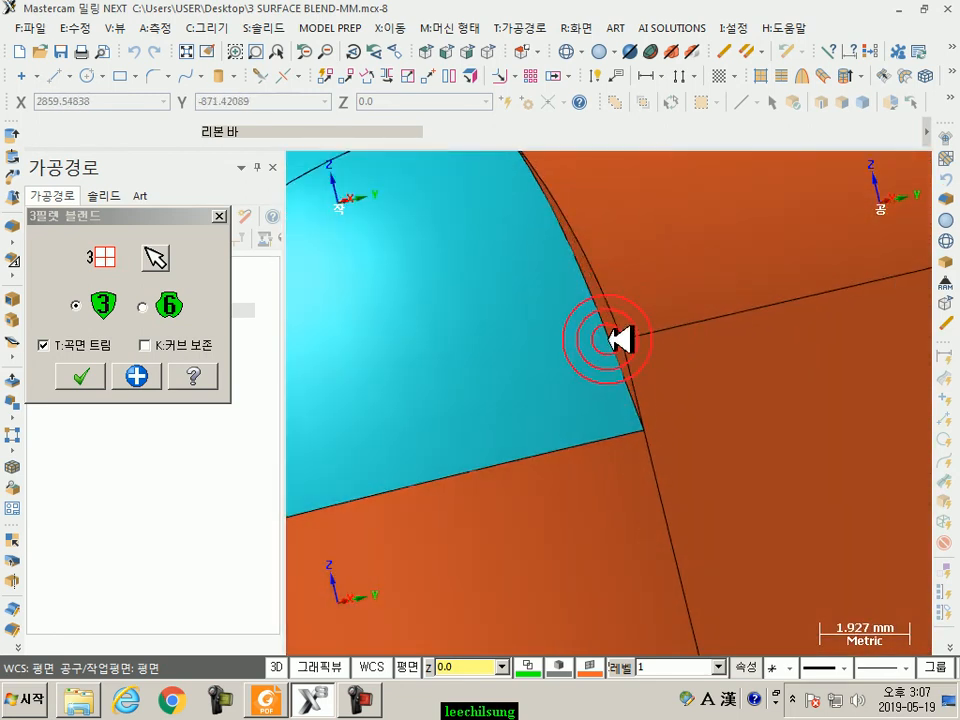
{"action": "scroll", "coordinate": [640, 386], "scroll_direction": "up", "scroll_amount": 3}
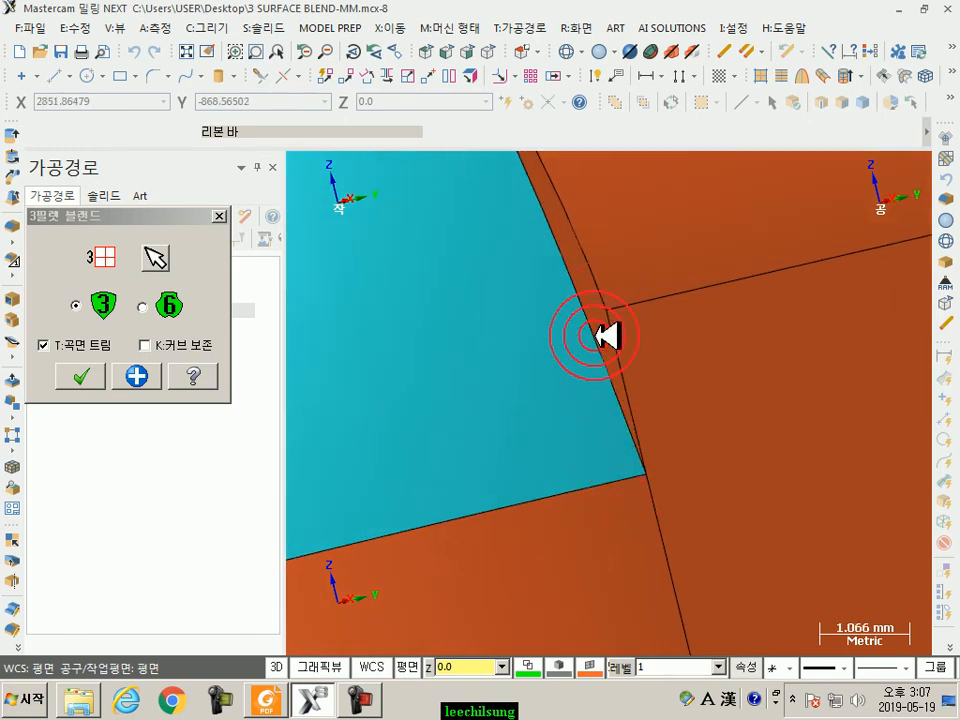
{"action": "scroll", "coordinate": [612, 262], "scroll_direction": "down", "scroll_amount": 6}
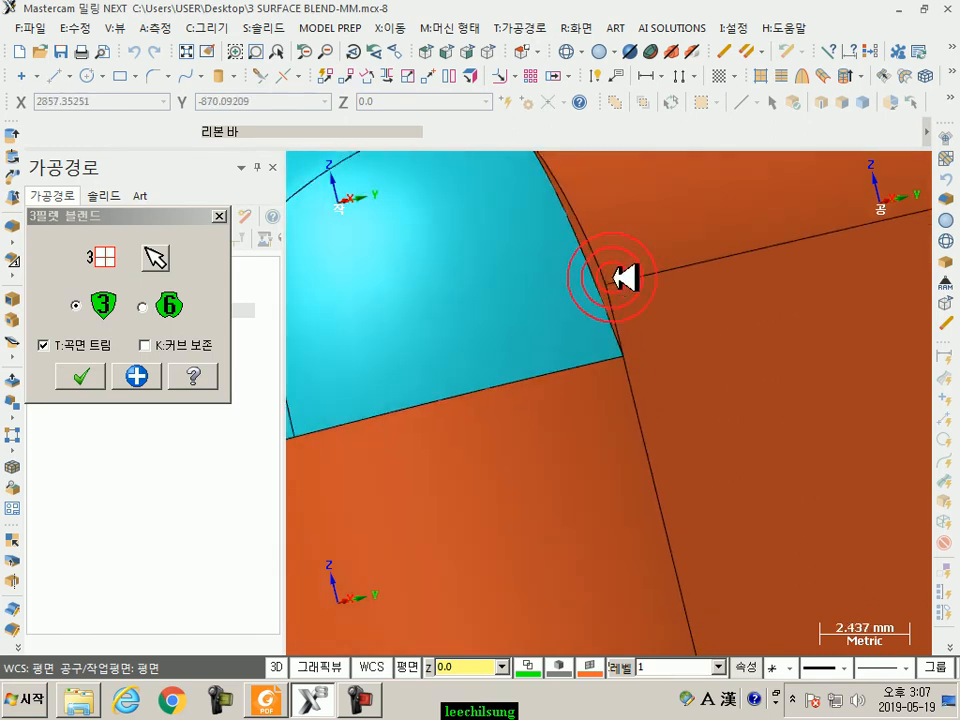
{"action": "middle_click_drag", "start_coordinate": [555, 276], "coordinate": [626, 302]}
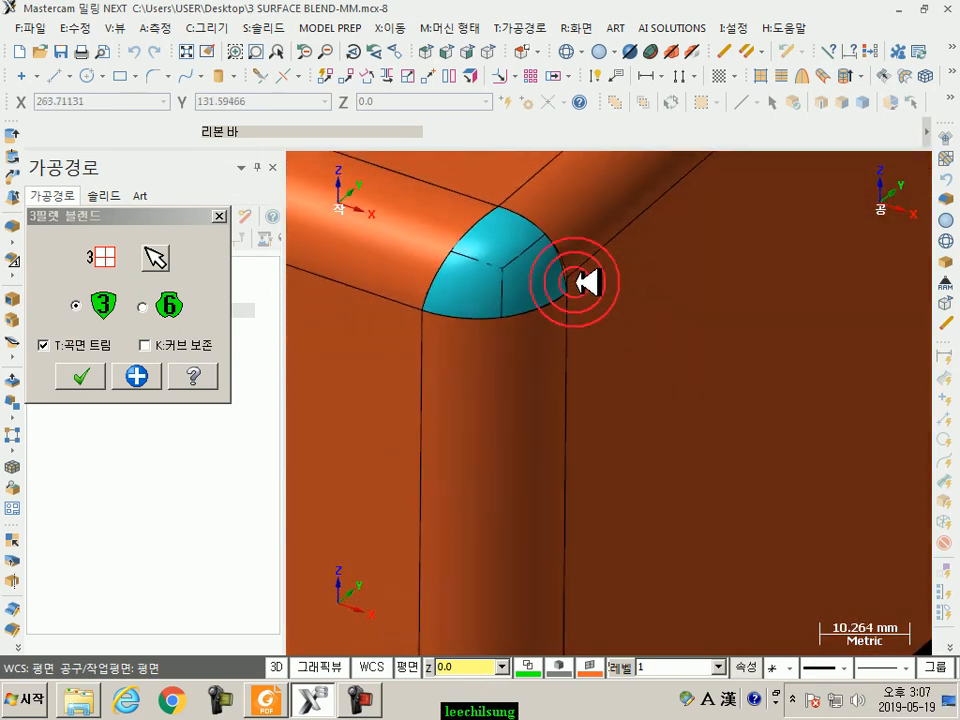
{"action": "scroll", "coordinate": [589, 285], "scroll_direction": "down", "scroll_amount": 1}
Apply the three-sided corner blend between the unequal fillets and undo it
{"action": "left_click", "coordinate": [81, 376]}
{"action": "scroll", "coordinate": [535, 399], "scroll_direction": "down", "scroll_amount": 1}
{"action": "scroll", "coordinate": [524, 399], "scroll_direction": "down", "scroll_amount": 1}
{"action": "left_click", "coordinate": [189, 49]}
{"action": "left_click", "coordinate": [131, 48]}
Select the 12 mm vertical fillet surface and examine its upper end beside the other two fillets
{"action": "left_click", "coordinate": [489, 257]}
{"action": "scroll", "coordinate": [388, 250], "scroll_direction": "up", "scroll_amount": 3}
{"action": "left_click", "coordinate": [641, 322]}
{"action": "left_click", "coordinate": [617, 398]}
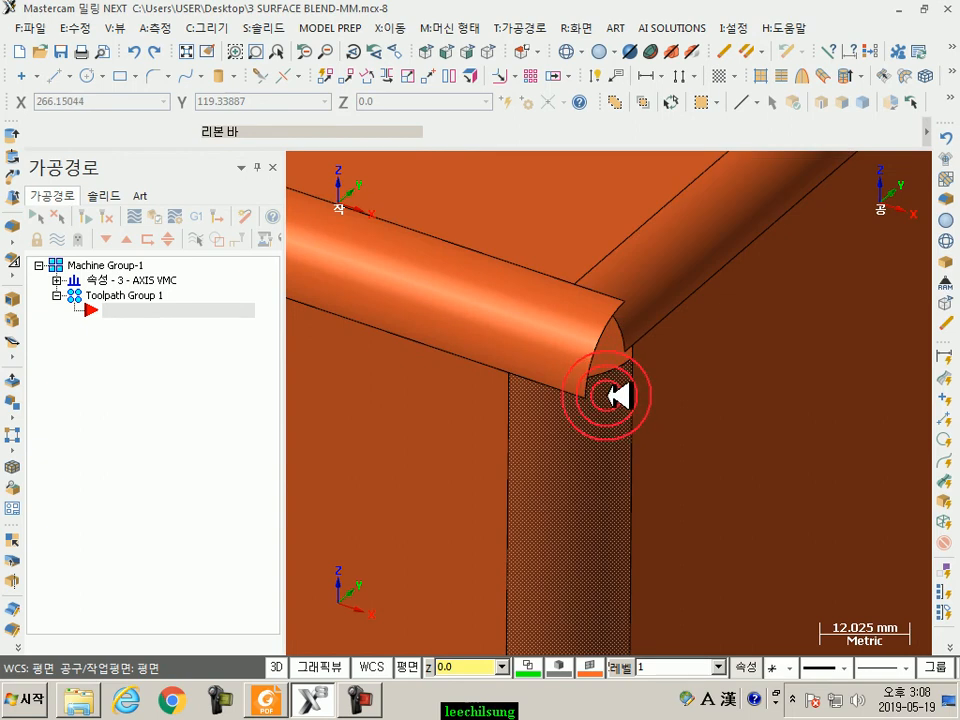
{"action": "middle_click_drag", "start_coordinate": [617, 397], "coordinate": [780, 560]}
{"action": "scroll", "coordinate": [730, 492], "scroll_direction": "down", "scroll_amount": 2}
{"action": "scroll", "coordinate": [614, 214], "scroll_direction": "up", "scroll_amount": 6}
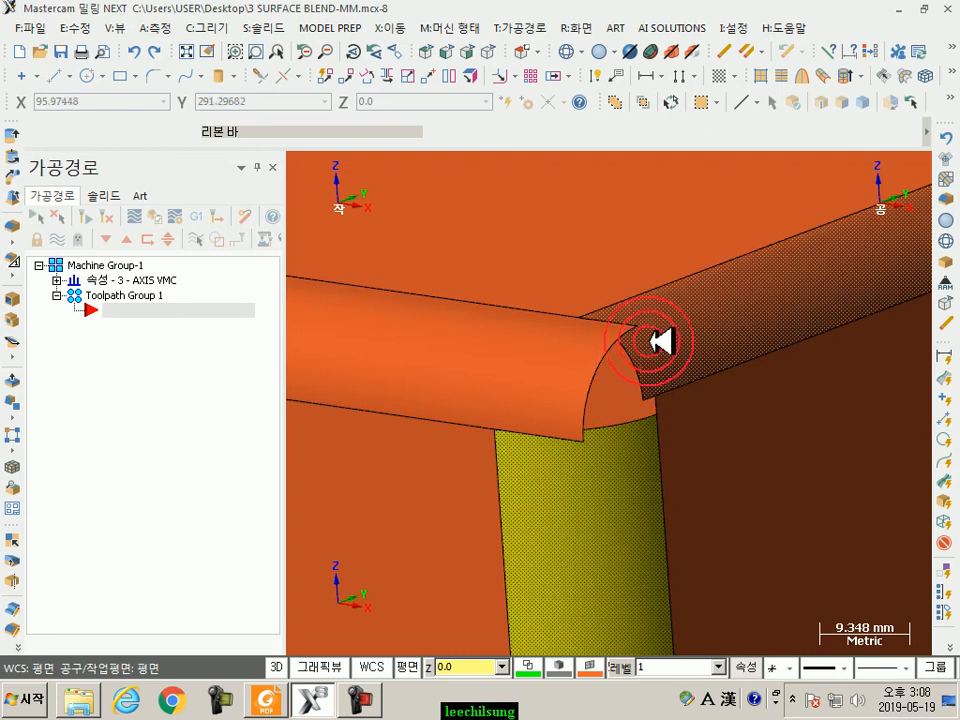
Extend the upper end of the 12 mm vertical fillet surface by 5 mm
{"action": "left_click", "coordinate": [216, 27]}
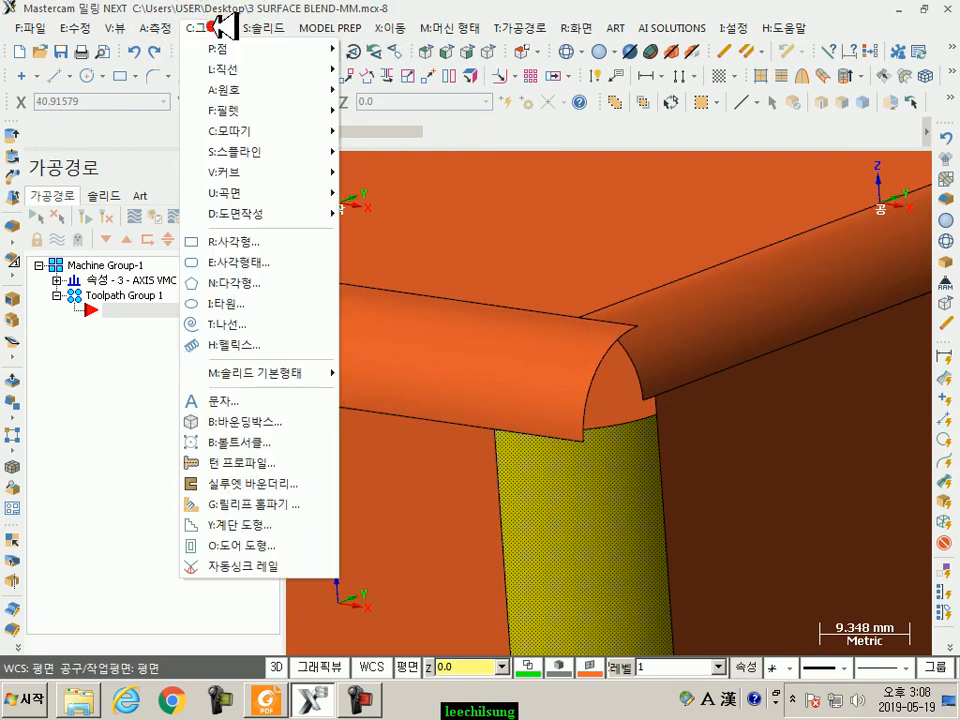
{"action": "mouse_move", "coordinate": [276, 192]}
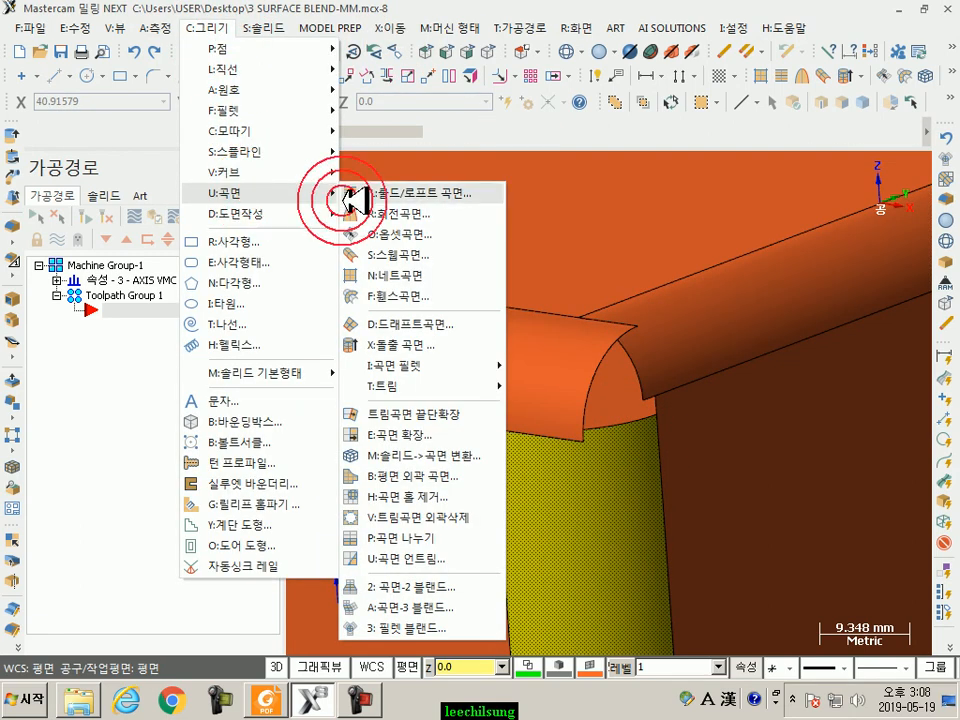
{"action": "left_click", "coordinate": [413, 434]}
{"action": "left_click", "coordinate": [648, 474]}
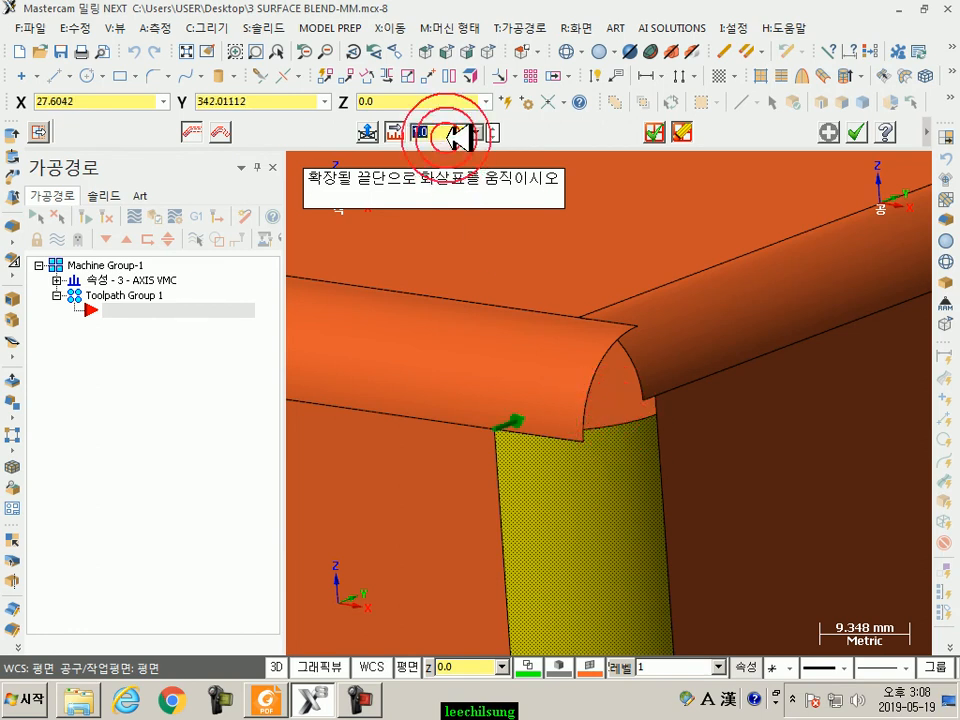
{"action": "left_click", "coordinate": [605, 346]}
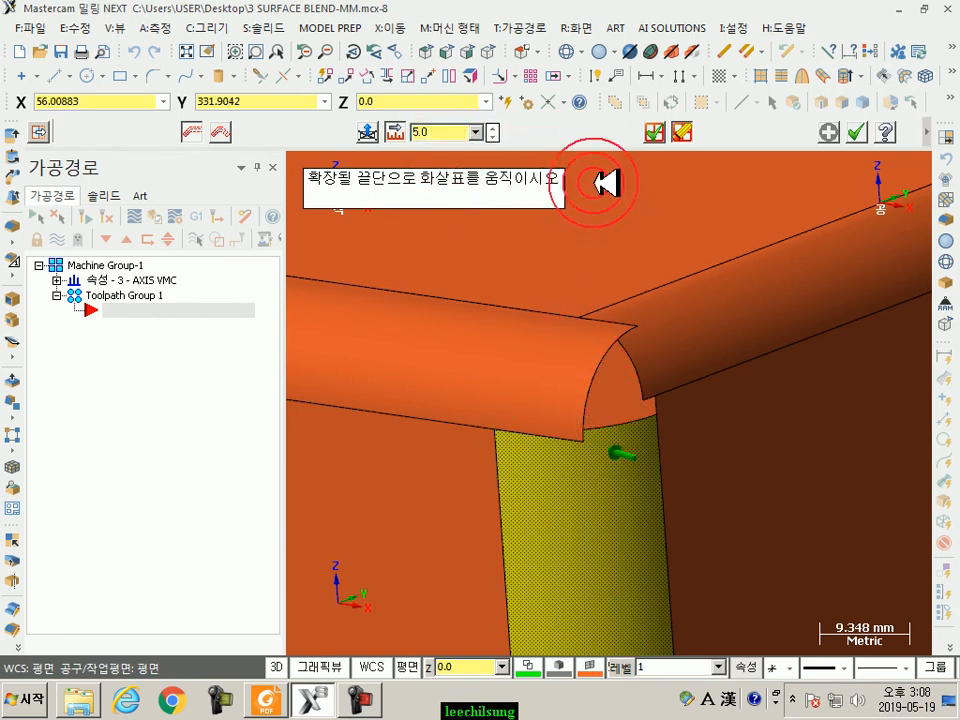
{"action": "scroll", "coordinate": [582, 145], "scroll_direction": "down", "scroll_amount": 6}
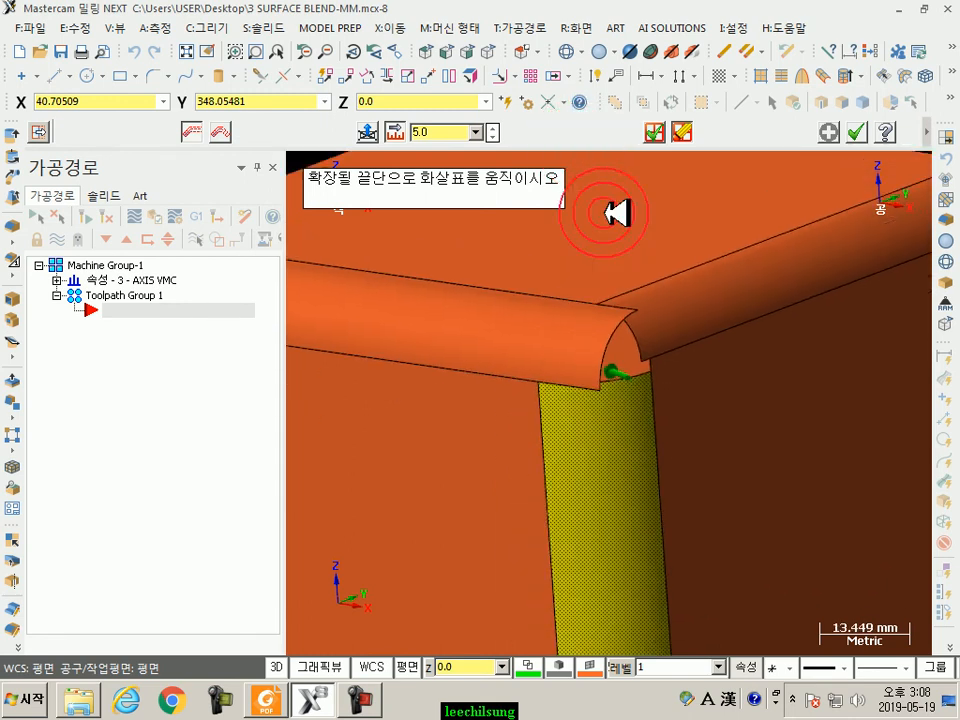
{"action": "middle_click_drag", "start_coordinate": [584, 148], "coordinate": [610, 372]}
{"action": "left_click", "coordinate": [613, 268]}
{"action": "scroll", "coordinate": [671, 618], "scroll_direction": "up", "scroll_amount": 7}
{"action": "scroll", "coordinate": [584, 591], "scroll_direction": "up", "scroll_amount": 4}
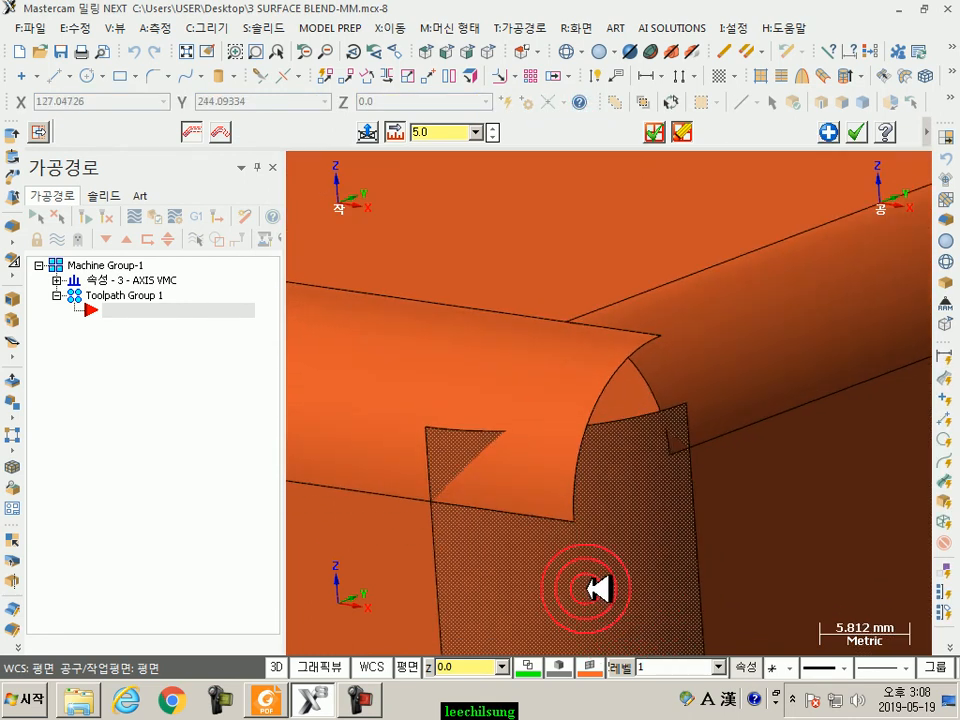
Extend the corner end of the right-hand top-edge fillet surface by 5 mm and finish the surface extension
{"action": "left_click", "coordinate": [675, 377]}
{"action": "left_click", "coordinate": [629, 394]}
{"action": "scroll", "coordinate": [725, 384], "scroll_direction": "down", "scroll_amount": 3}
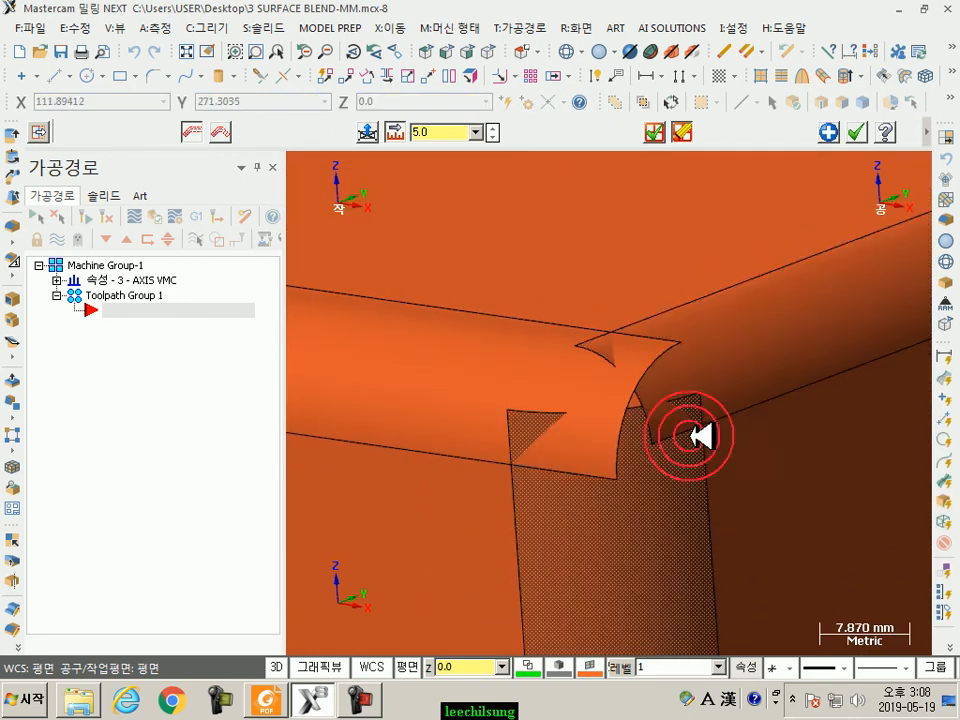
{"action": "scroll", "coordinate": [644, 456], "scroll_direction": "up", "scroll_amount": 4}
{"action": "mouse_move", "coordinate": [682, 405]}
{"action": "middle_mouse_down"}
{"action": "mouse_move", "coordinate": [606, 408]}
{"action": "mouse_move", "coordinate": [602, 396]}
{"action": "mouse_move", "coordinate": [697, 425]}
{"action": "middle_mouse_up"}
{"action": "scroll", "coordinate": [708, 425], "scroll_direction": "down", "scroll_amount": 3}
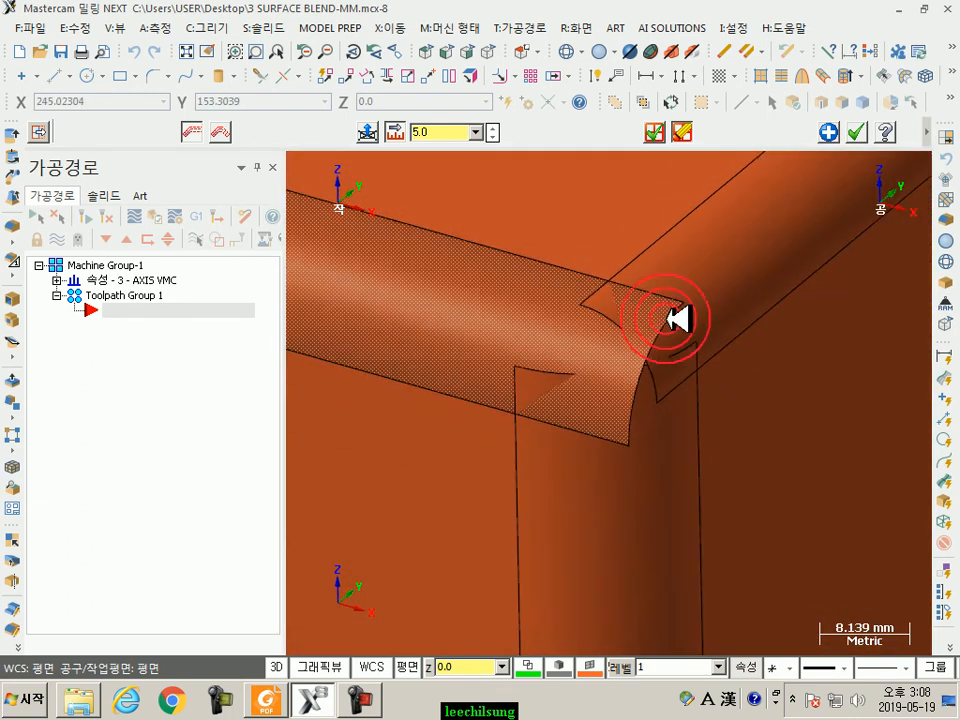
{"action": "left_click", "coordinate": [857, 135]}
{"action": "scroll", "coordinate": [494, 238], "scroll_direction": "down", "scroll_amount": 3}
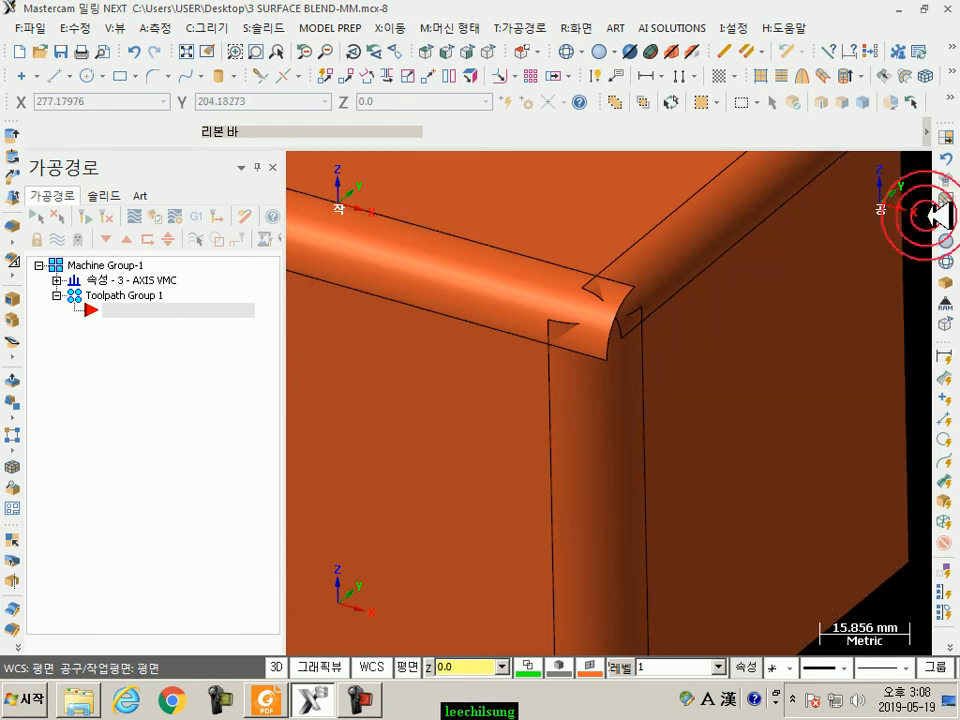
Create a 3 Fillet Blend preview from the two top-edge fillets and the vertical fillet, three-sided with surface trimming
{"action": "left_click", "coordinate": [943, 182]}
{"action": "left_click", "coordinate": [476, 287]}
{"action": "left_click", "coordinate": [675, 262]}
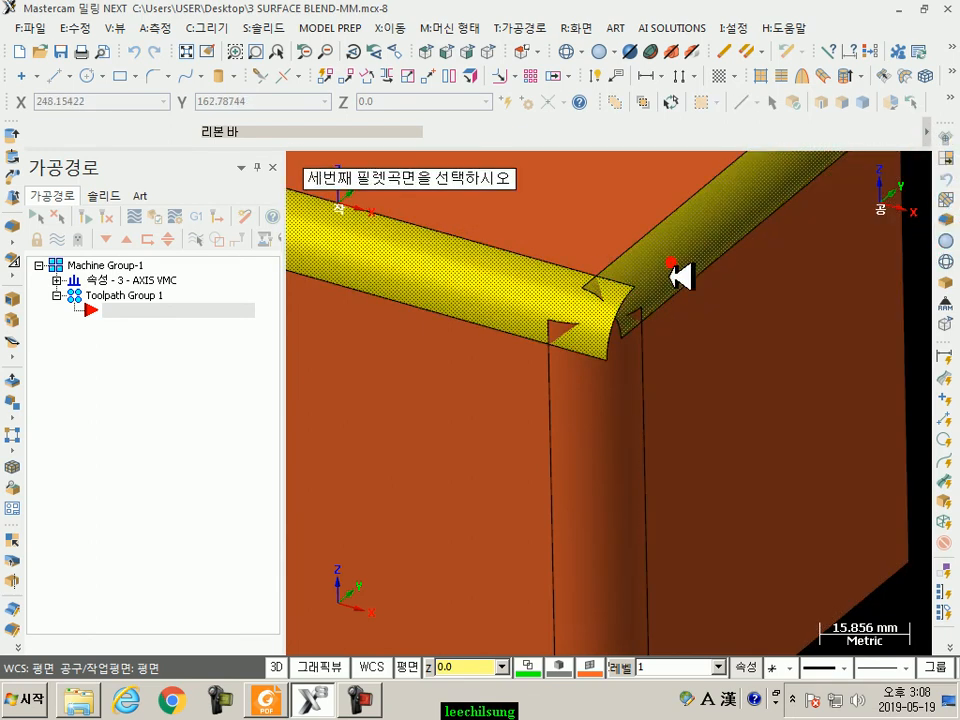
{"action": "left_click", "coordinate": [603, 418]}
{"action": "scroll", "coordinate": [663, 290], "scroll_direction": "up", "scroll_amount": 2}
{"action": "scroll", "coordinate": [676, 289], "scroll_direction": "up", "scroll_amount": 4}
{"action": "mouse_move", "coordinate": [636, 309]}
{"action": "middle_mouse_down"}
{"action": "mouse_move", "coordinate": [606, 309]}
{"action": "mouse_move", "coordinate": [567, 281]}
{"action": "mouse_move", "coordinate": [650, 300]}
{"action": "mouse_move", "coordinate": [640, 306]}
{"action": "middle_mouse_up"}
{"action": "scroll", "coordinate": [536, 281], "scroll_direction": "up", "scroll_amount": 6}
{"action": "scroll", "coordinate": [655, 314], "scroll_direction": "down", "scroll_amount": 5}
{"action": "scroll", "coordinate": [668, 412], "scroll_direction": "down", "scroll_amount": 4}
{"action": "left_click", "coordinate": [590, 400]}
Change the corner blend to the six-sided type with surface trimming, check its edges against the flat faces, and apply it
{"action": "left_click", "coordinate": [142, 302]}
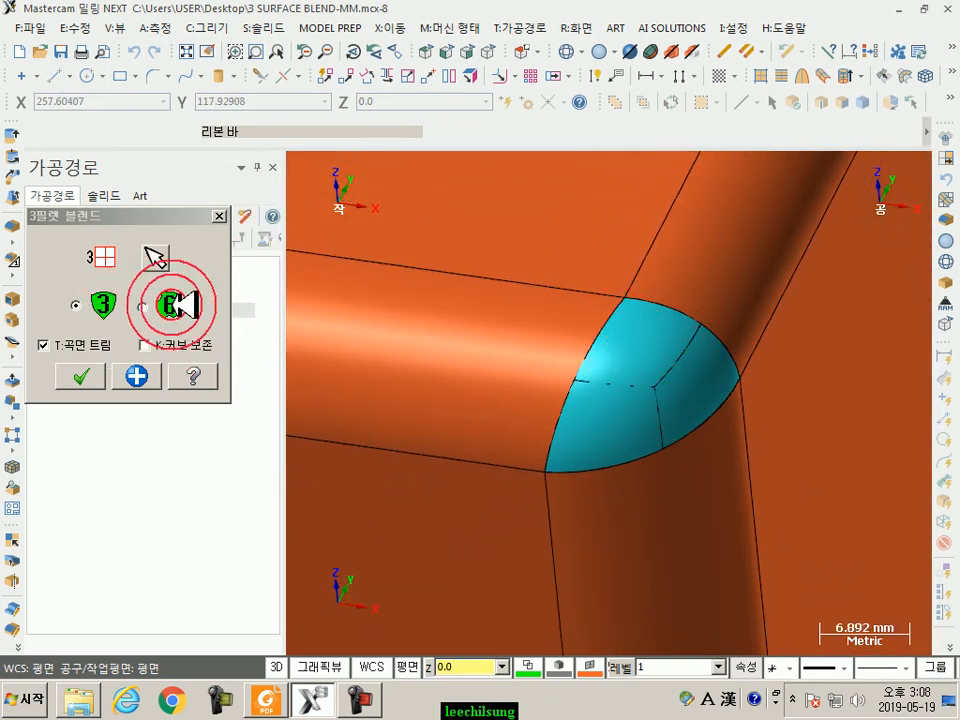
{"action": "left_click", "coordinate": [155, 309]}
{"action": "left_click", "coordinate": [655, 300]}
{"action": "scroll", "coordinate": [660, 423], "scroll_direction": "down", "scroll_amount": 3}
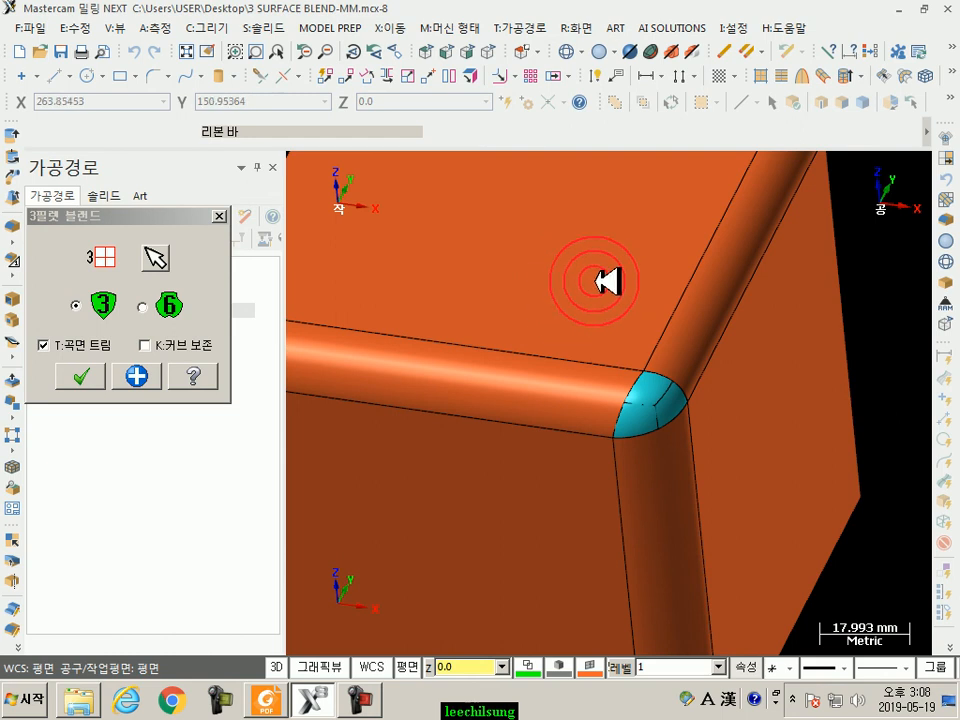
{"action": "scroll", "coordinate": [613, 291], "scroll_direction": "down", "scroll_amount": 1}
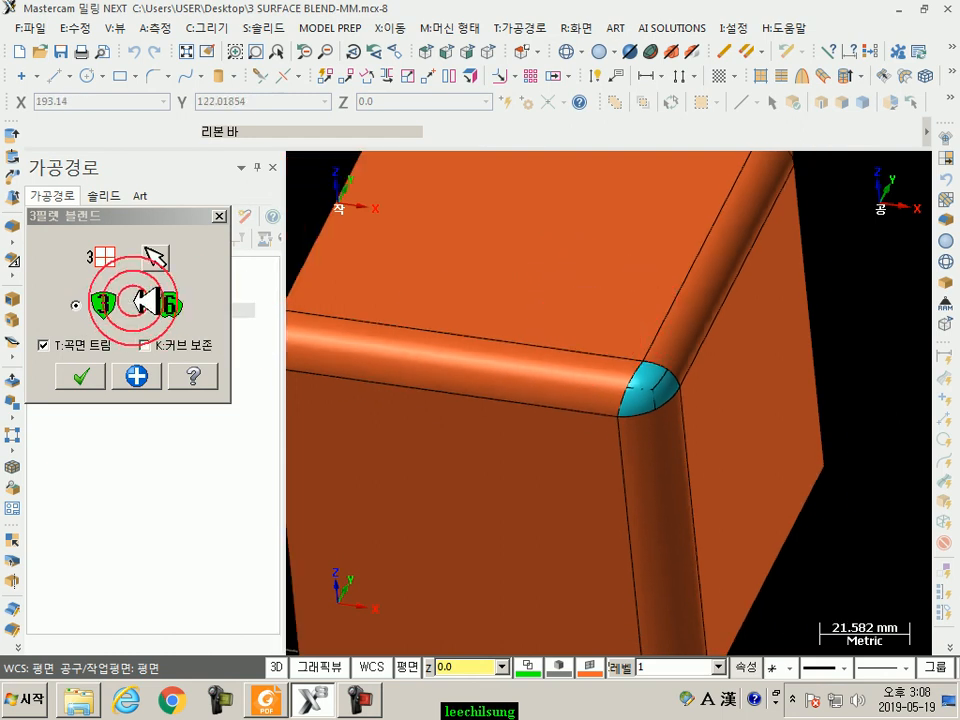
{"action": "left_click", "coordinate": [625, 386]}
{"action": "scroll", "coordinate": [621, 380], "scroll_direction": "up", "scroll_amount": 12}
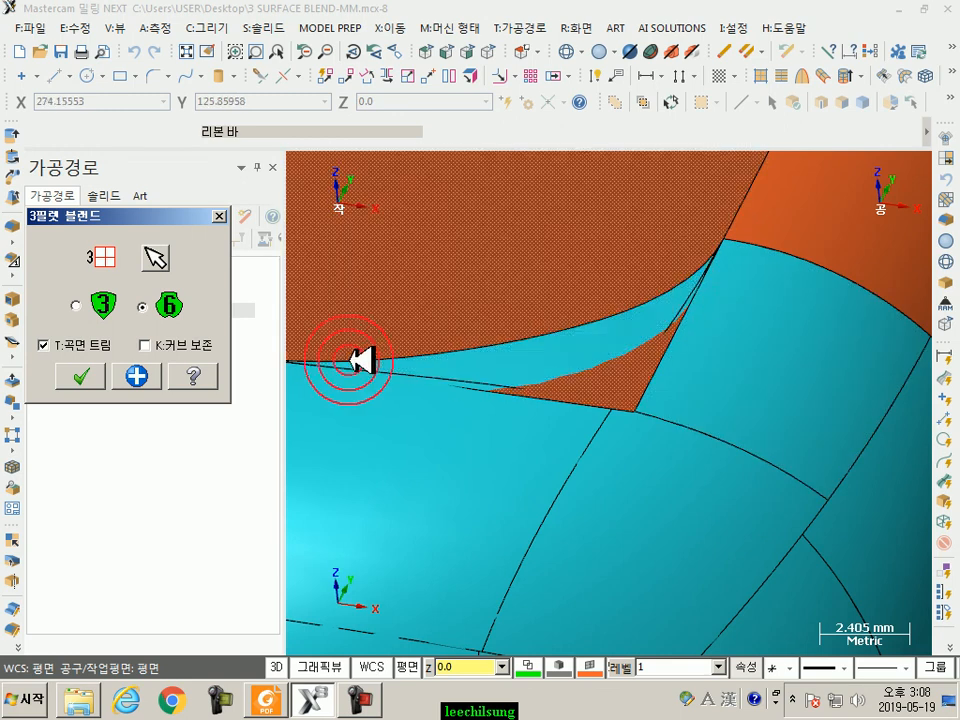
{"action": "scroll", "coordinate": [787, 336], "scroll_direction": "down", "scroll_amount": 5}
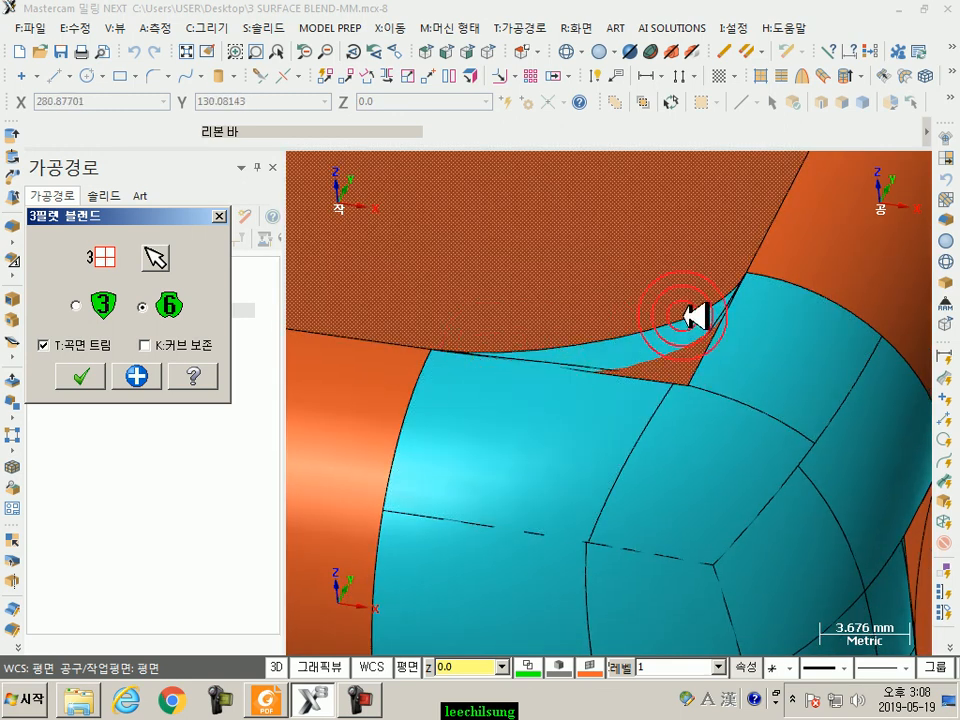
{"action": "scroll", "coordinate": [602, 259], "scroll_direction": "down", "scroll_amount": 8}
{"action": "scroll", "coordinate": [600, 470], "scroll_direction": "up", "scroll_amount": 8}
{"action": "scroll", "coordinate": [553, 459], "scroll_direction": "down", "scroll_amount": 9}
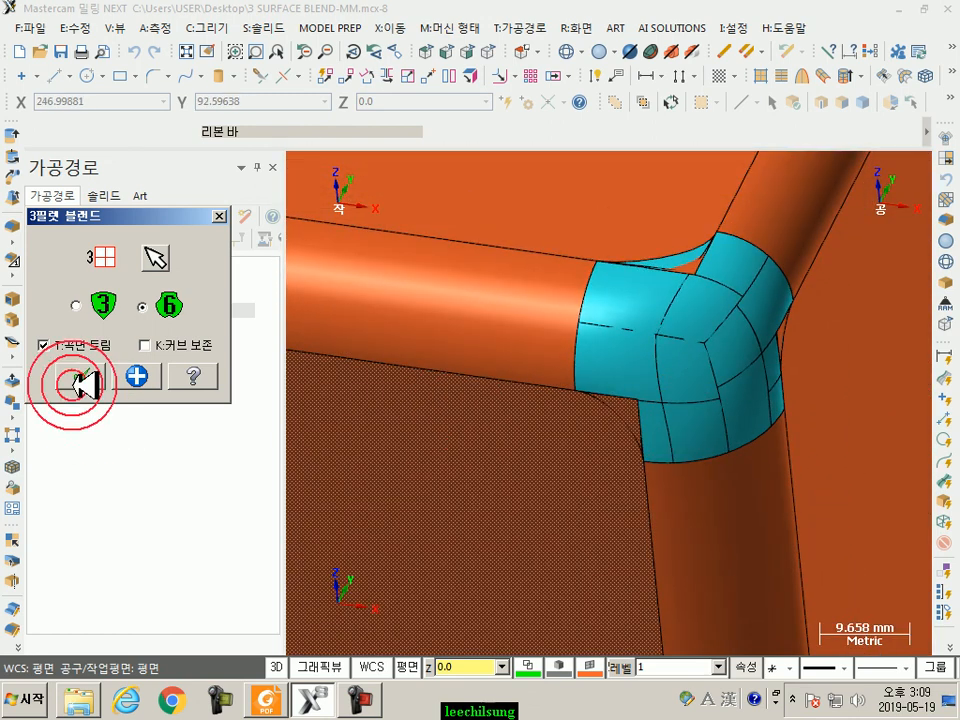
{"action": "left_click", "coordinate": [80, 379]}
Hide the cube's front, top and right flat faces by inverting their selection and isolating the remaining surfaces
{"action": "scroll", "coordinate": [575, 540], "scroll_direction": "down", "scroll_amount": 2}
{"action": "left_click", "coordinate": [491, 517]}
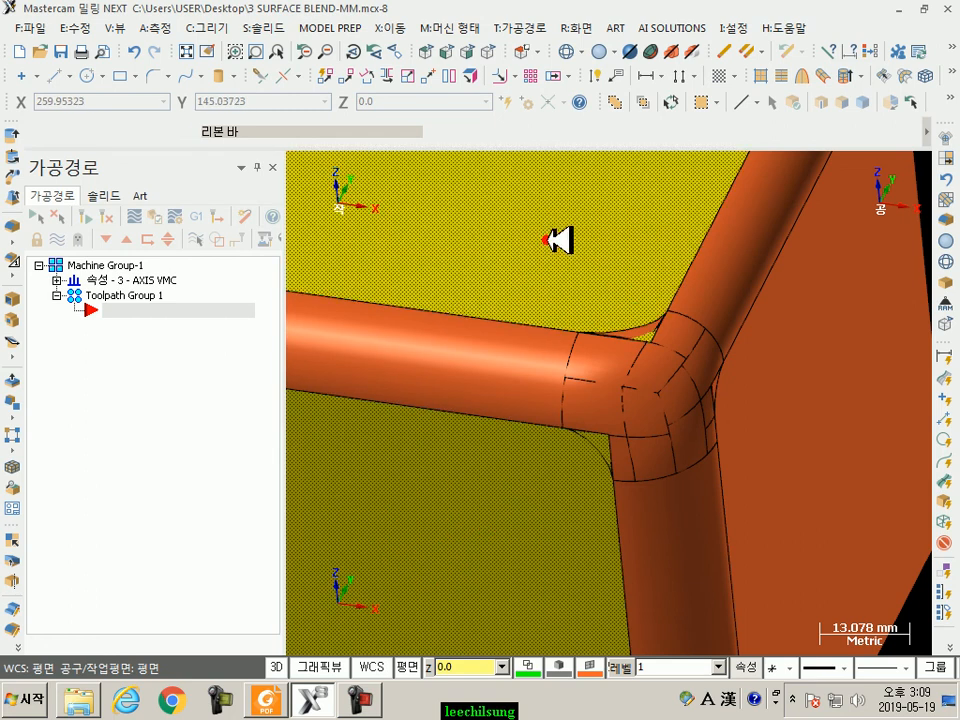
{"action": "left_click", "coordinate": [552, 243]}
{"action": "left_click", "coordinate": [804, 420]}
{"action": "left_click", "coordinate": [671, 104]}
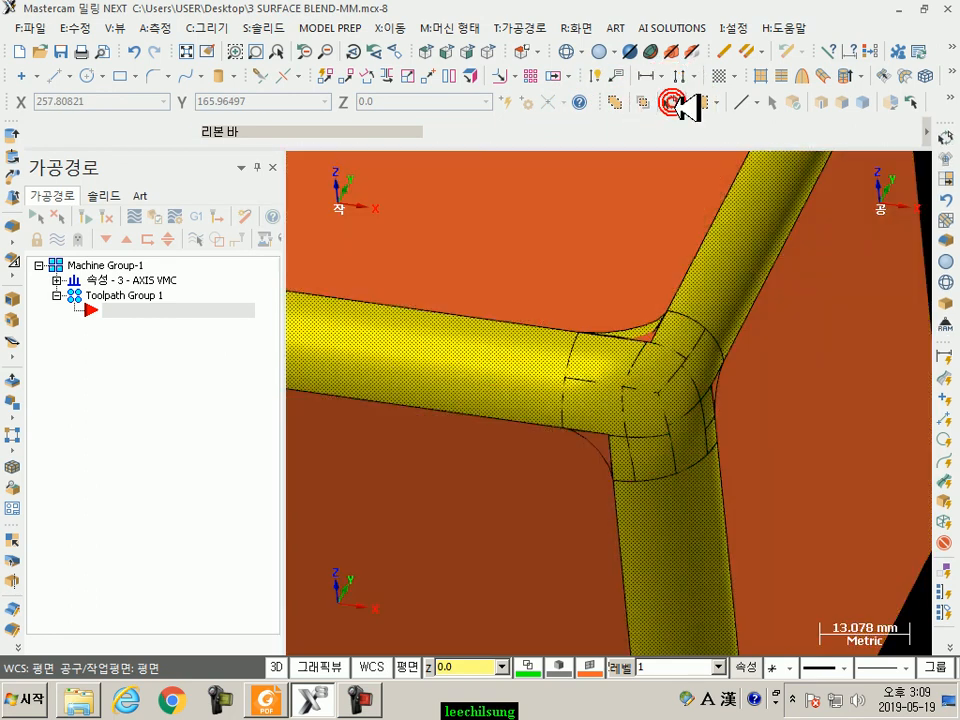
{"action": "key", "text": "alt+e"}
Select the three fillet surfaces that meet at the six-sided corner blend
{"action": "scroll", "coordinate": [698, 363], "scroll_direction": "up", "scroll_amount": 3}
{"action": "scroll", "coordinate": [704, 368], "scroll_direction": "down", "scroll_amount": 3}
{"action": "mouse_move", "coordinate": [706, 376]}
{"action": "middle_mouse_down"}
{"action": "mouse_move", "coordinate": [682, 335]}
{"action": "mouse_move", "coordinate": [700, 336]}
{"action": "mouse_move", "coordinate": [685, 375]}
{"action": "middle_mouse_up"}
{"action": "left_click", "coordinate": [561, 392]}
{"action": "left_click", "coordinate": [755, 333]}
{"action": "left_click", "coordinate": [705, 560]}
{"action": "mouse_move", "coordinate": [821, 304]}
{"action": "middle_mouse_down"}
{"action": "mouse_move", "coordinate": [793, 321]}
{"action": "mouse_move", "coordinate": [725, 437]}
{"action": "middle_mouse_up"}
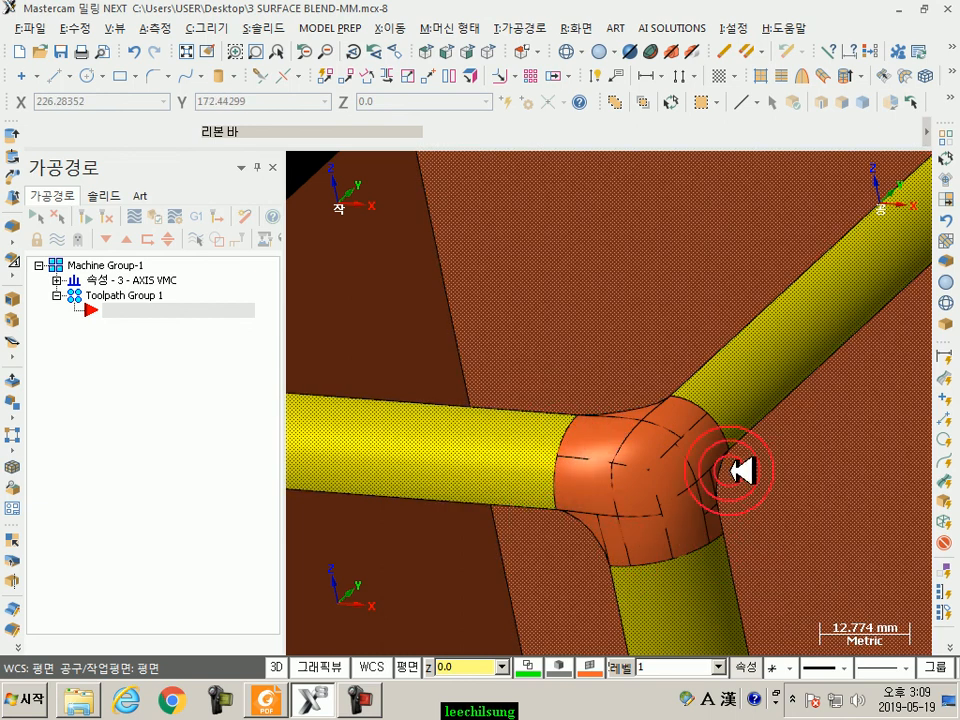
{"action": "middle_click_drag", "start_coordinate": [703, 456], "coordinate": [543, 329]}
{"action": "scroll", "coordinate": [531, 328], "scroll_direction": "down", "scroll_amount": 2}
{"action": "scroll", "coordinate": [619, 372], "scroll_direction": "up", "scroll_amount": 4}
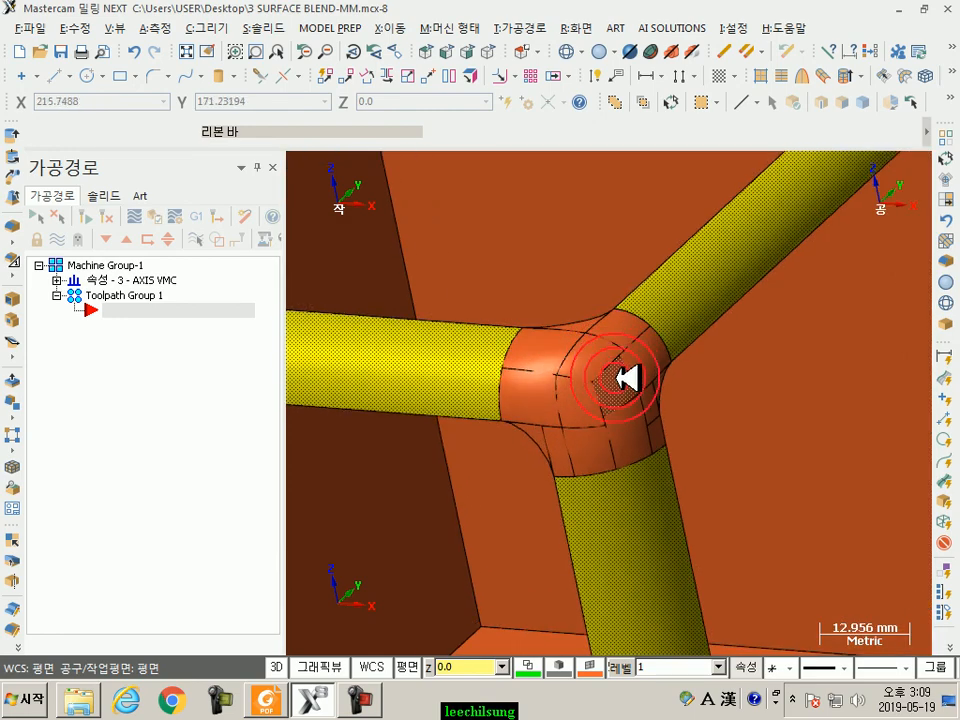